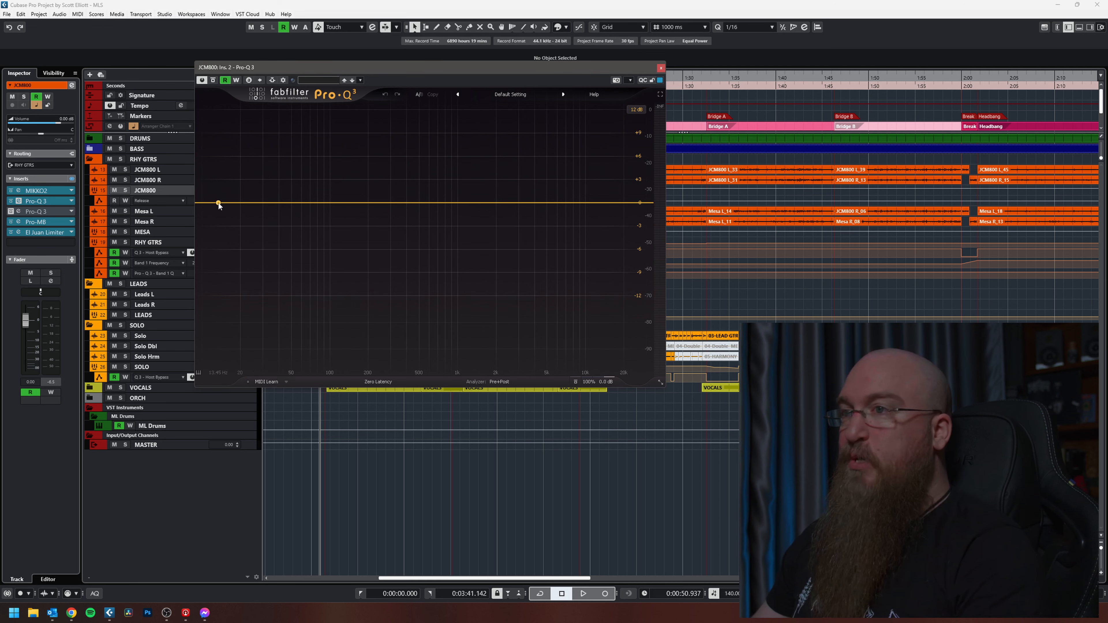
Step: Shape the JCM800 EQ with a low cut near 50 Hz, a 24 dB/oct high cut at about 6.7 kHz and bell cuts between them
left_click_drag(218, 203, 287, 201)
left_click_drag(622, 203, 564, 203)
scroll(563, 204, "down", 1)
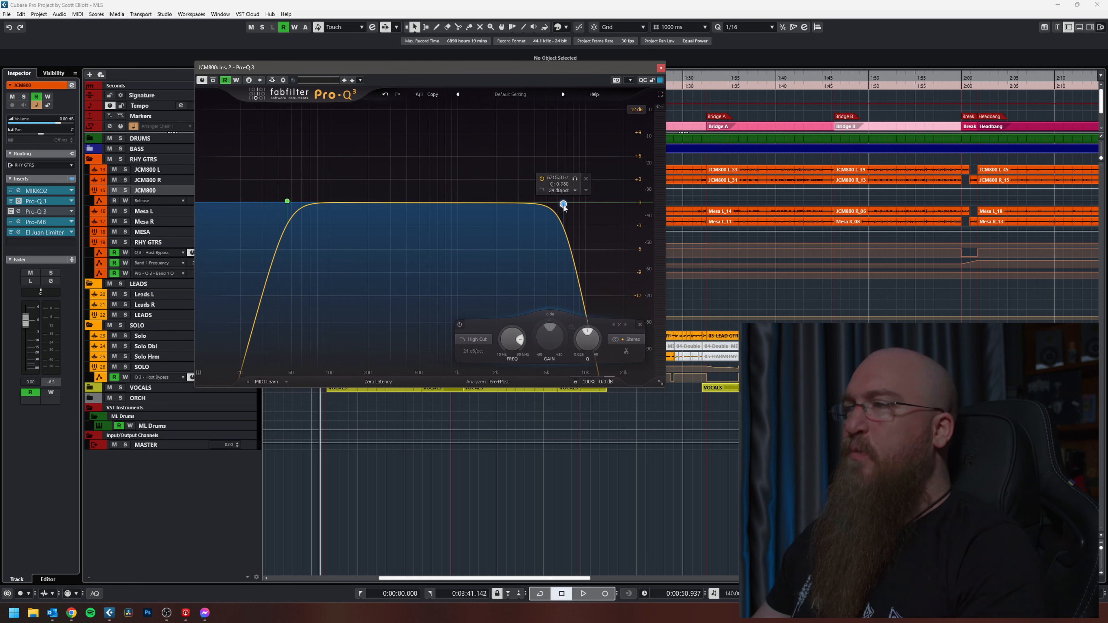
mouse_move(351, 206)
left_mouse_down()
mouse_move(343, 195)
mouse_move(337, 222)
left_mouse_up()
left_click_drag(395, 203, 405, 256)
left_click_drag(460, 216, 538, 223)
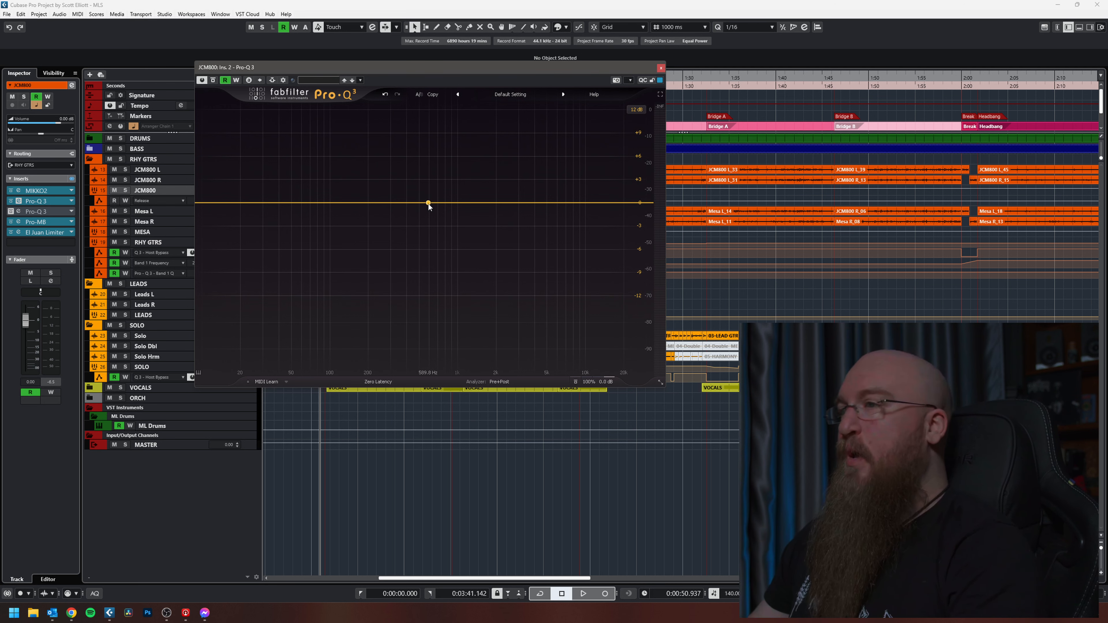
Step: Add a narrow bell band and sweep it as an 8.6 dB boost to about 2290 Hz while the soloed JCM800 track plays
left_click_drag(457, 203, 456, 225)
scroll(455, 225, "up", 2)
left_click(125, 191)
key("space")
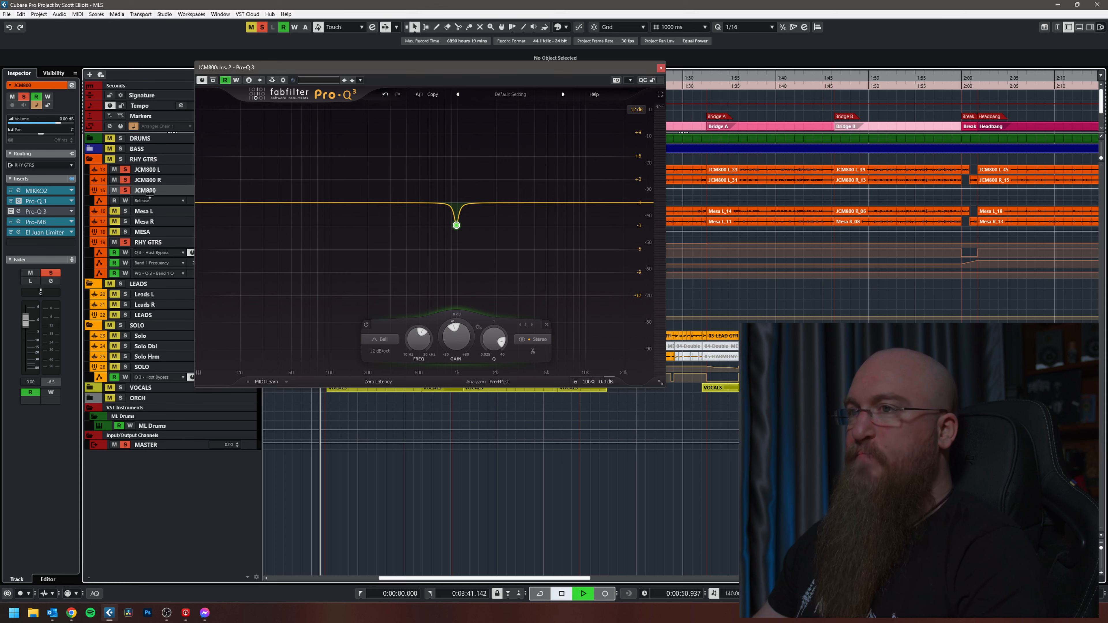
left_click_drag(456, 226, 503, 136)
key("space")
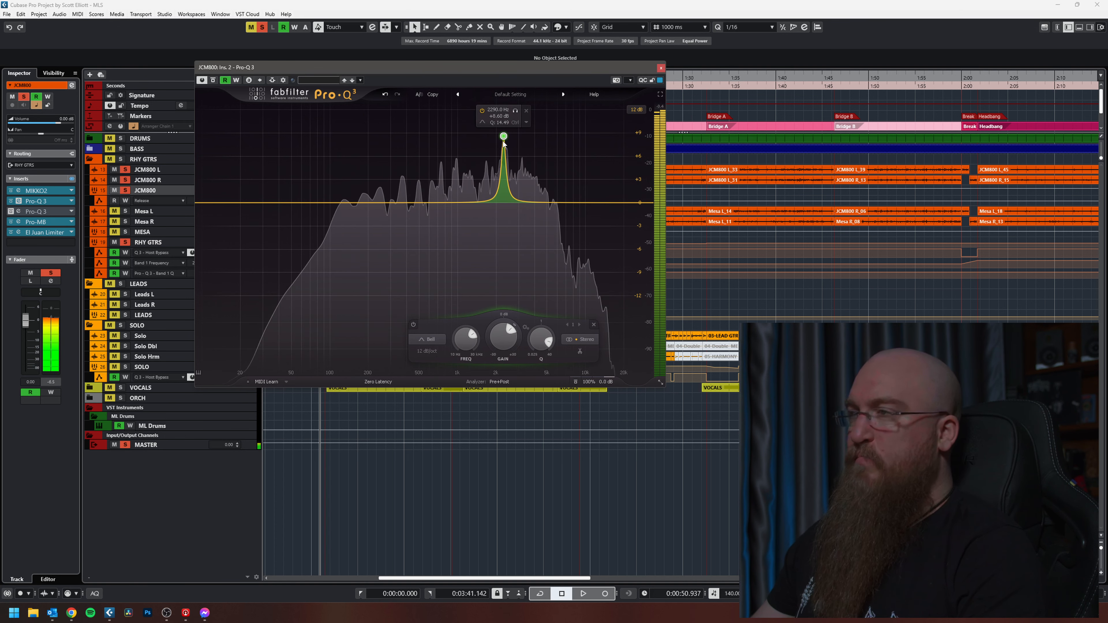
Step: Narrow the 2290 Hz band to a Q of 40 and set its gain to -12 dB
scroll(541, 322, "up", 3)
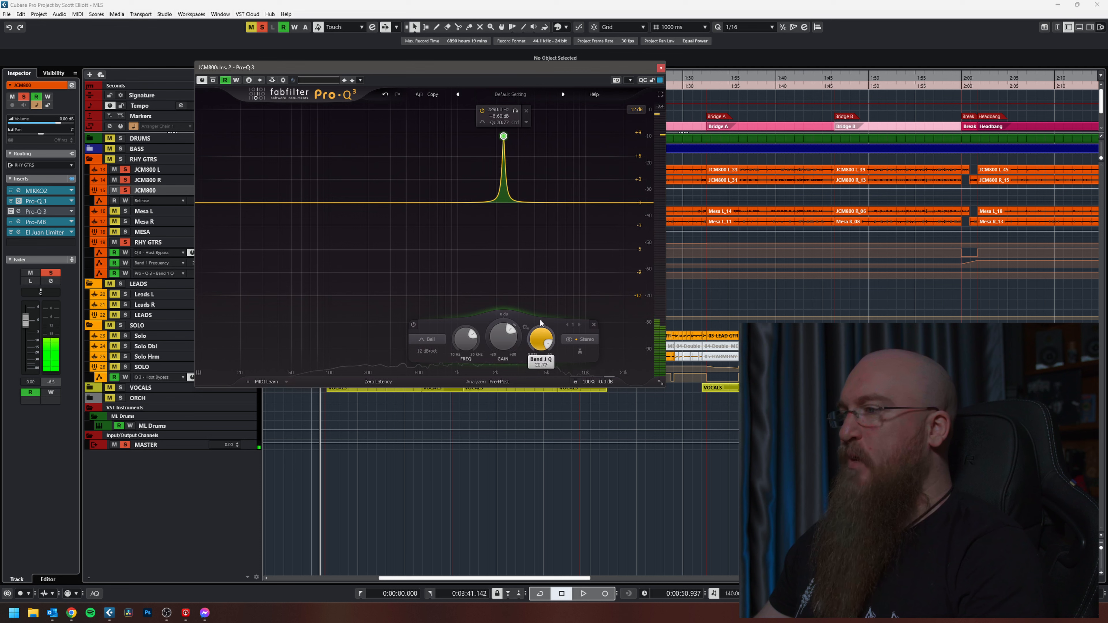
double_click(500, 332)
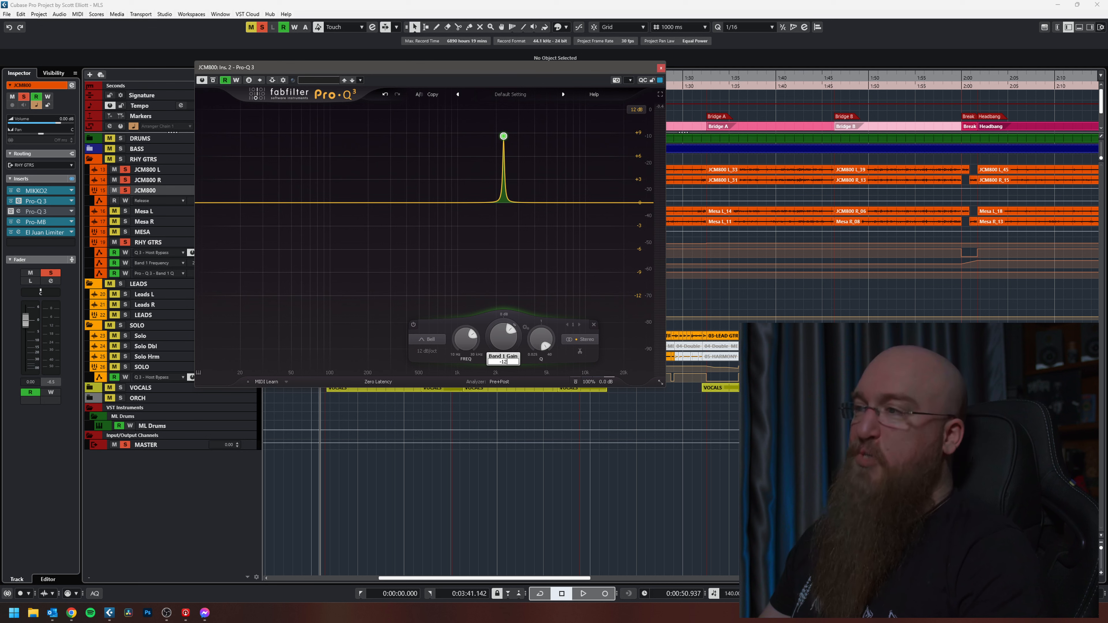
key("Return")
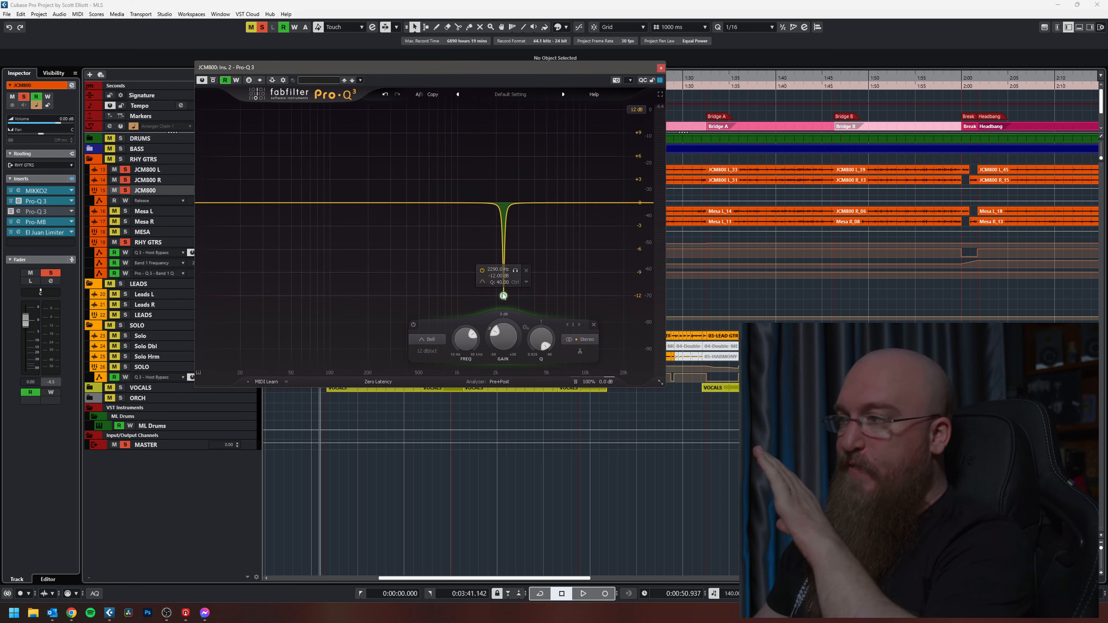
Step: Add two deep notches with a Q of 40, one at about 3.1 kHz and one at about 892 Hz
left_click_drag(527, 205, 521, 295)
scroll(527, 220, "up", 10)
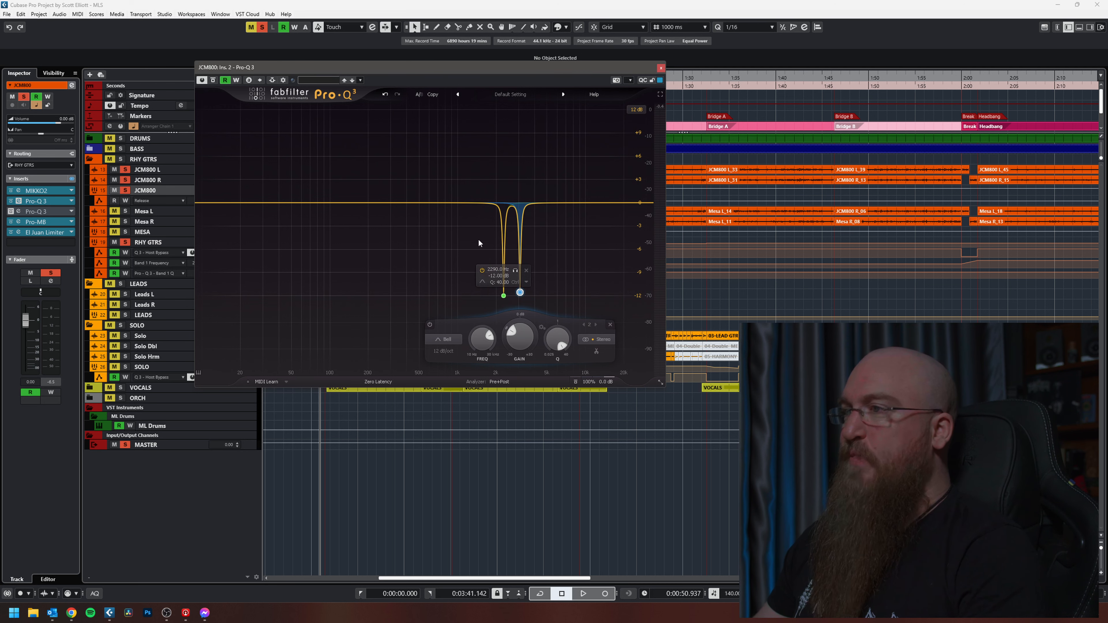
left_click(454, 203)
scroll(454, 204, "down", 8)
left_click_drag(454, 203, 451, 271)
scroll(440, 251, "up", 10)
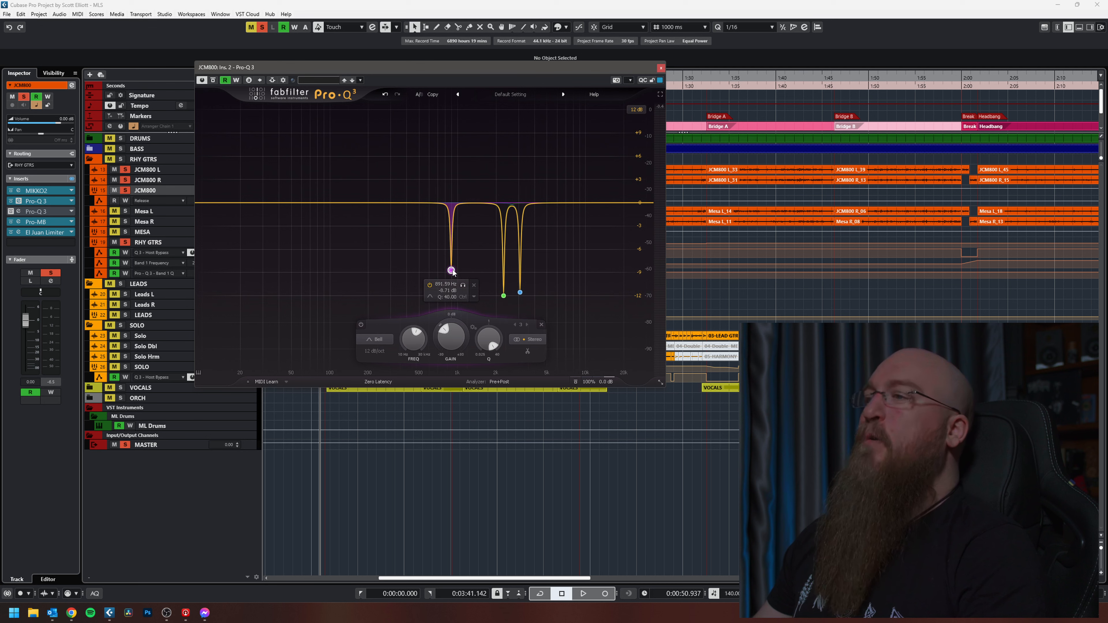
Step: Add another very narrow notch about 12 dB deep just below the 892 Hz notch
left_click(400, 203)
scroll(400, 214, "down", 6)
left_click_drag(400, 202, 434, 294)
scroll(395, 242, "up", 10)
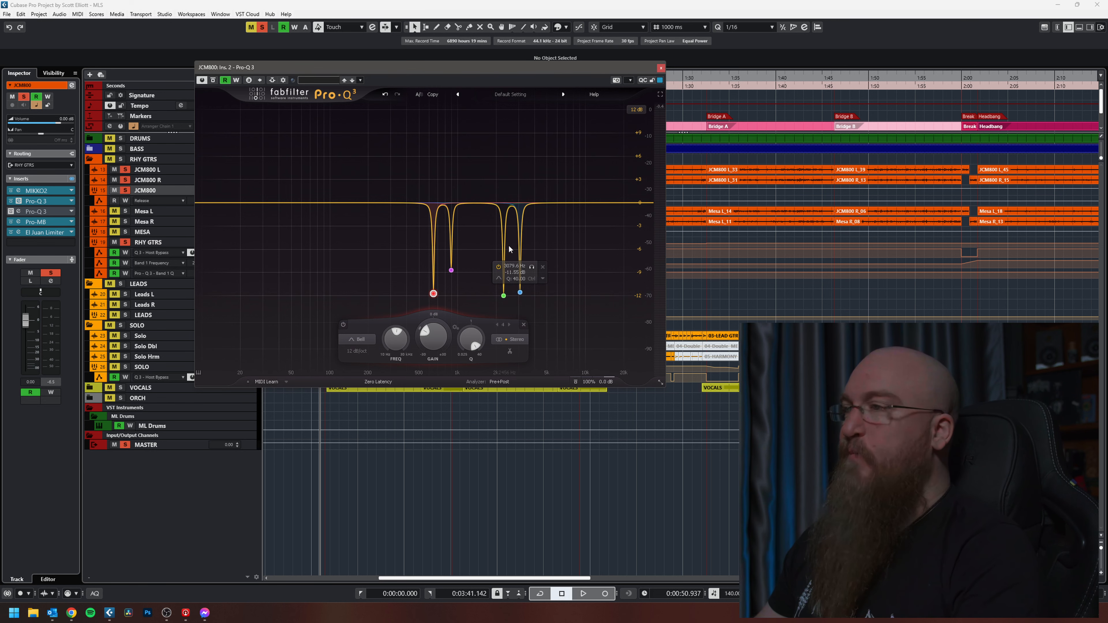
Step: Add two deep, narrow notches above the 3.1 kHz one, the higher at about 4.4 kHz and roughly -9 dB
left_click(542, 203)
left_click_drag(543, 203, 529, 306)
left_click_drag(547, 204, 540, 271)
scroll(548, 227, "up", 5)
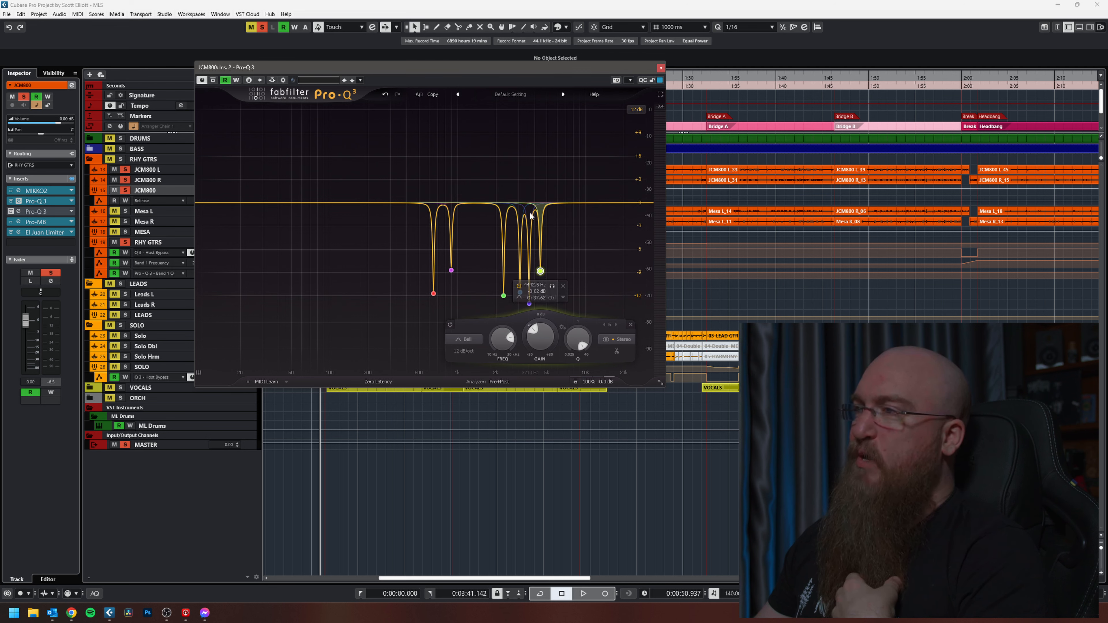
Step: Play the soloed JCM800 track and compare its sound with the notch EQ bypassed and active
key("space")
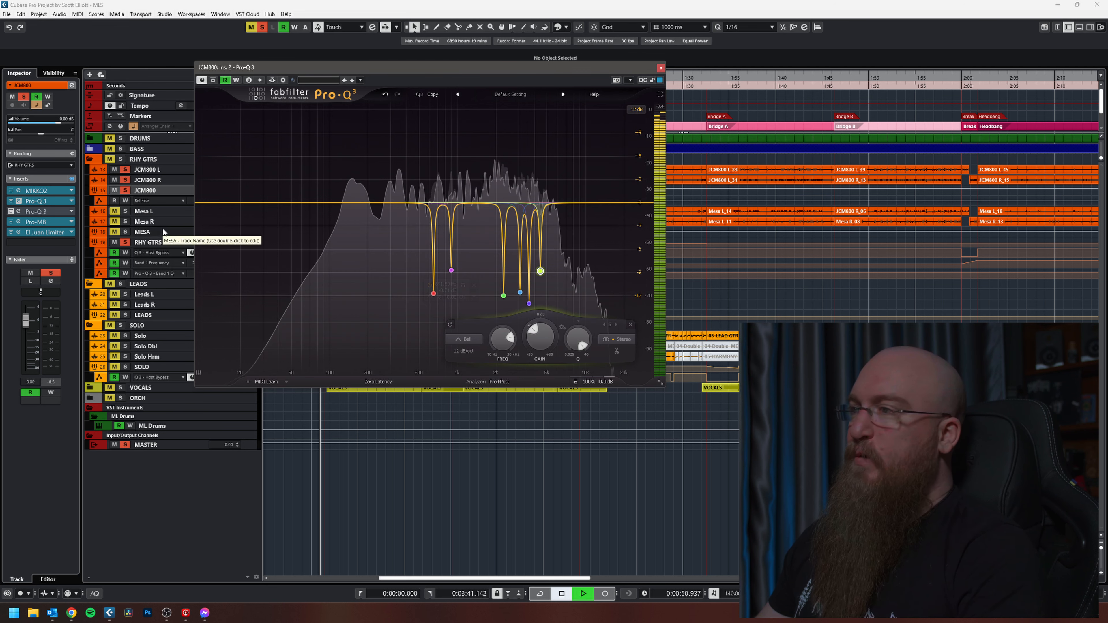
left_click(213, 80)
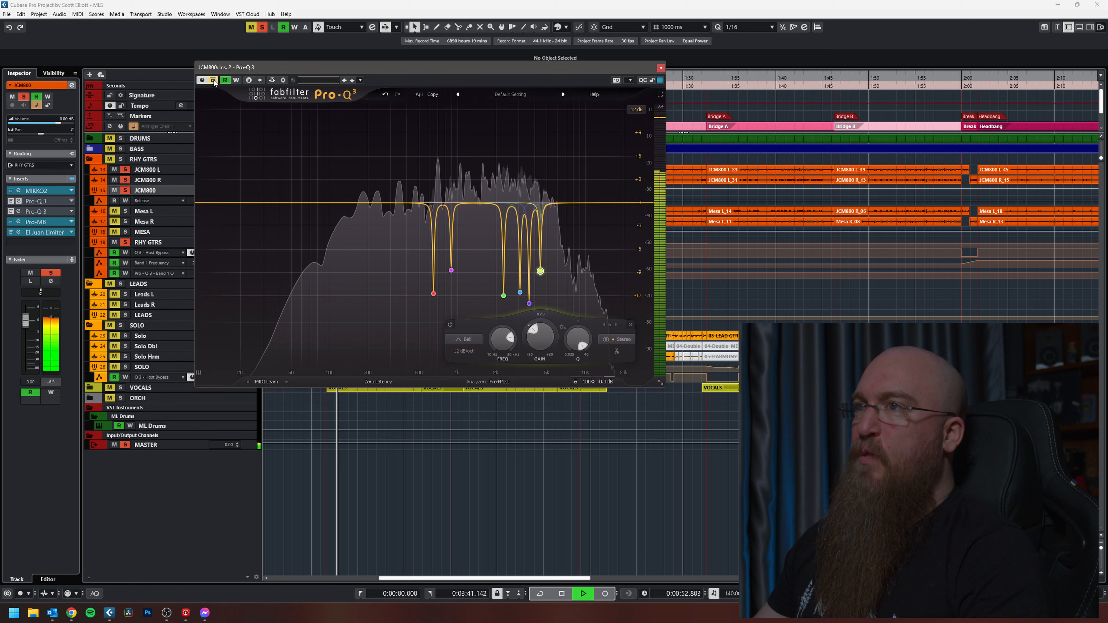
left_click(214, 80)
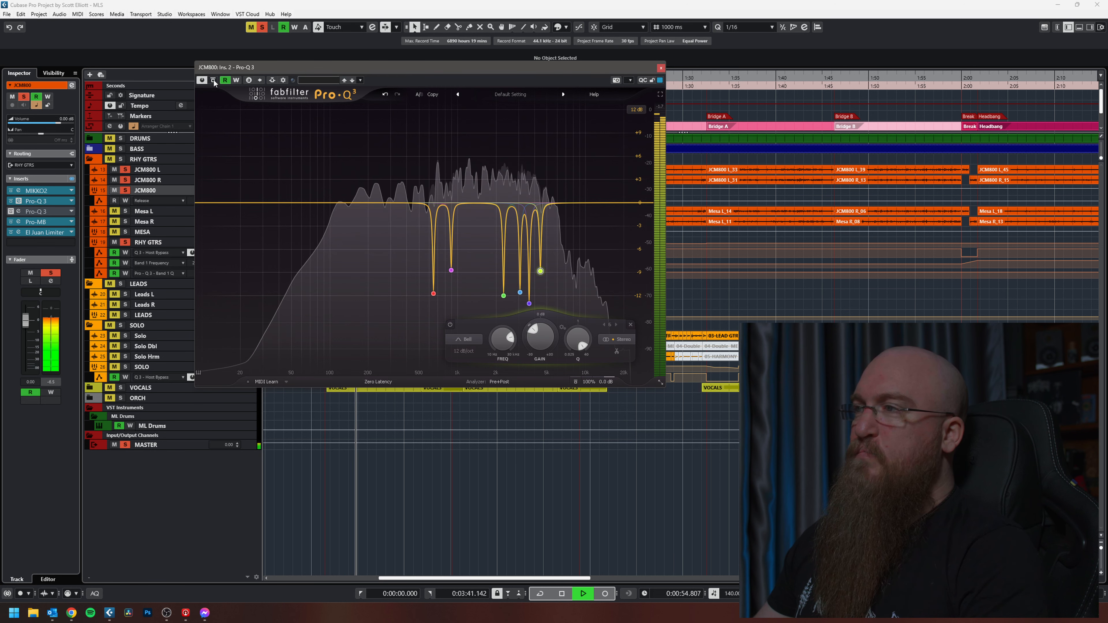
key("space")
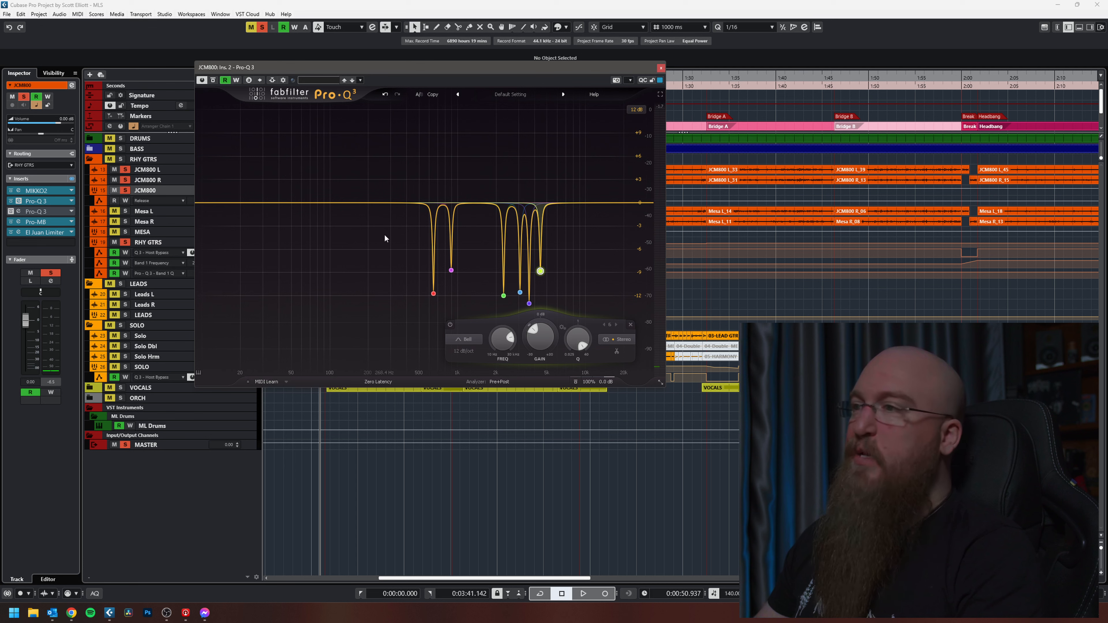
Step: Clear all the notches from the EQ by loading the Default Setting preset
left_click_drag(415, 246, 596, 309)
left_click(509, 94)
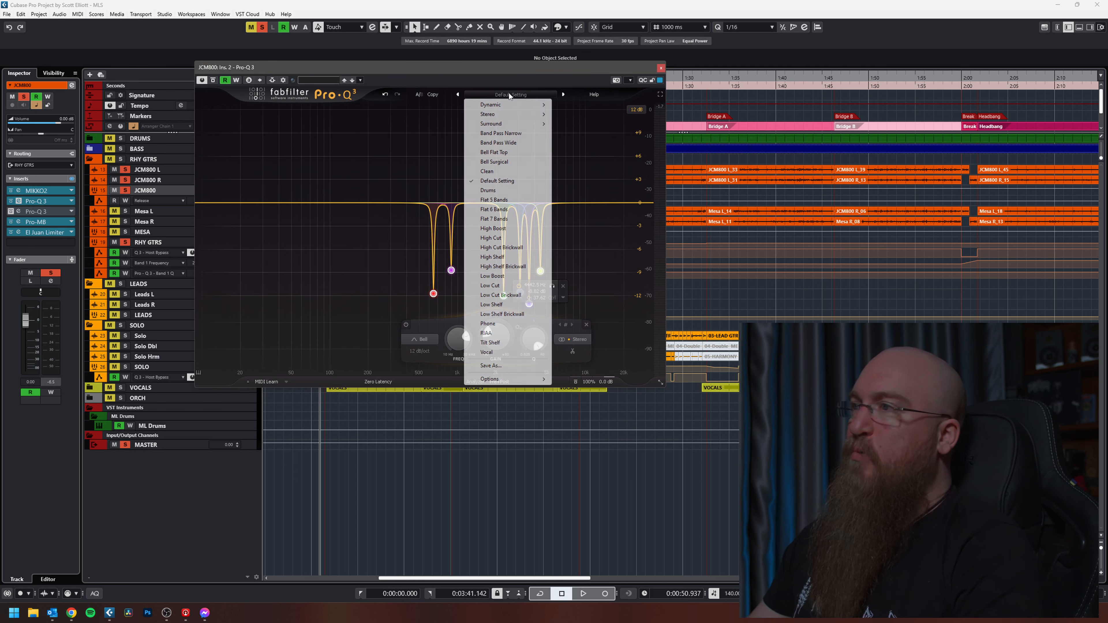
left_click(508, 180)
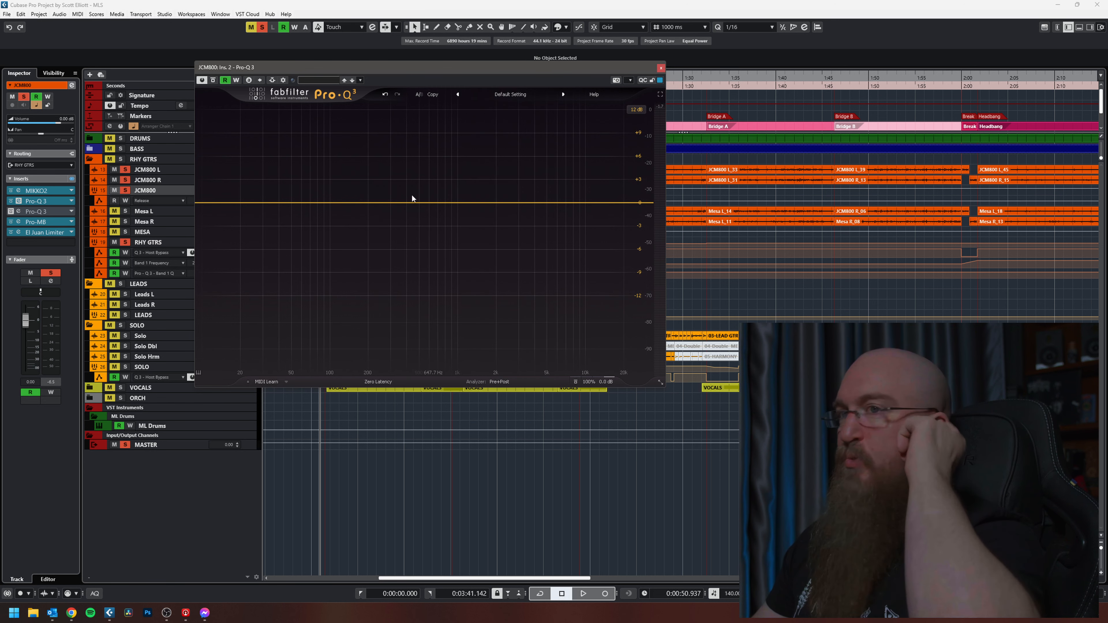
Step: Audition a narrow 11.7 dB boost at about 2437 Hz, set its Q to 17.88 and return its gain to 0 dB
scroll(516, 179, "up", 10)
left_click_drag(522, 202, 507, 112)
key("space")
key("space")
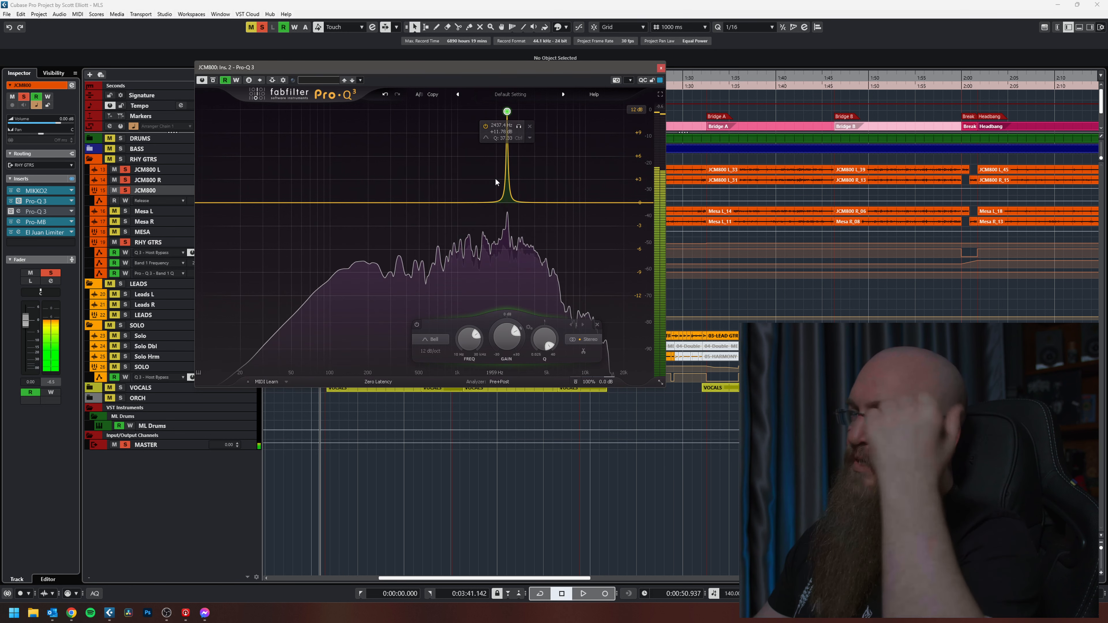
mouse_move(546, 341)
left_mouse_down()
mouse_move(550, 276)
mouse_move(544, 342)
mouse_move(544, 331)
left_mouse_up()
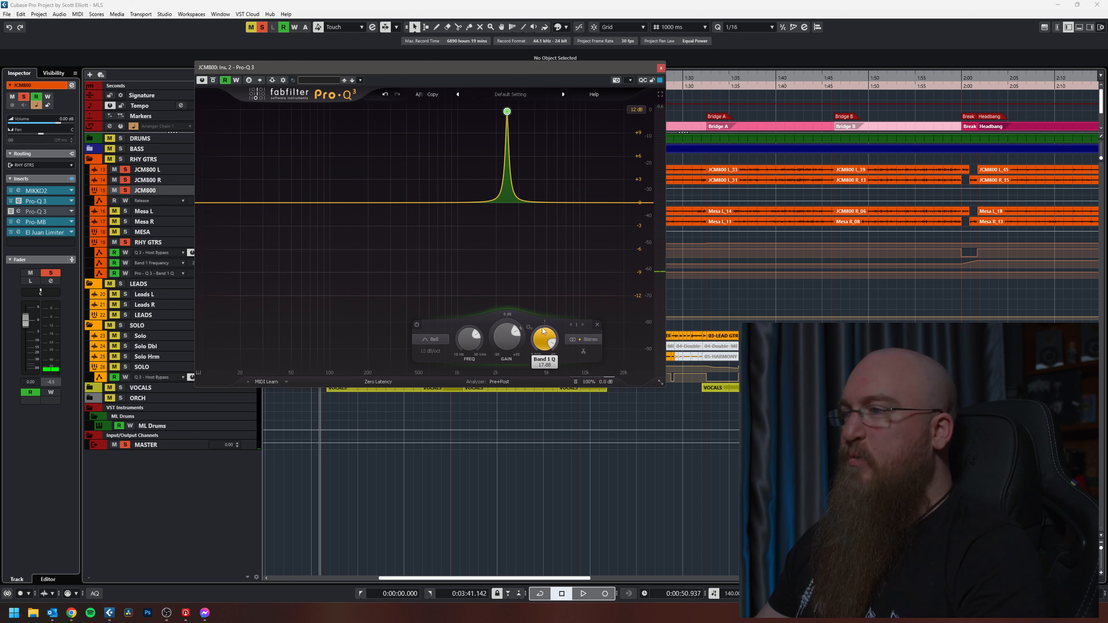
double_click(502, 342)
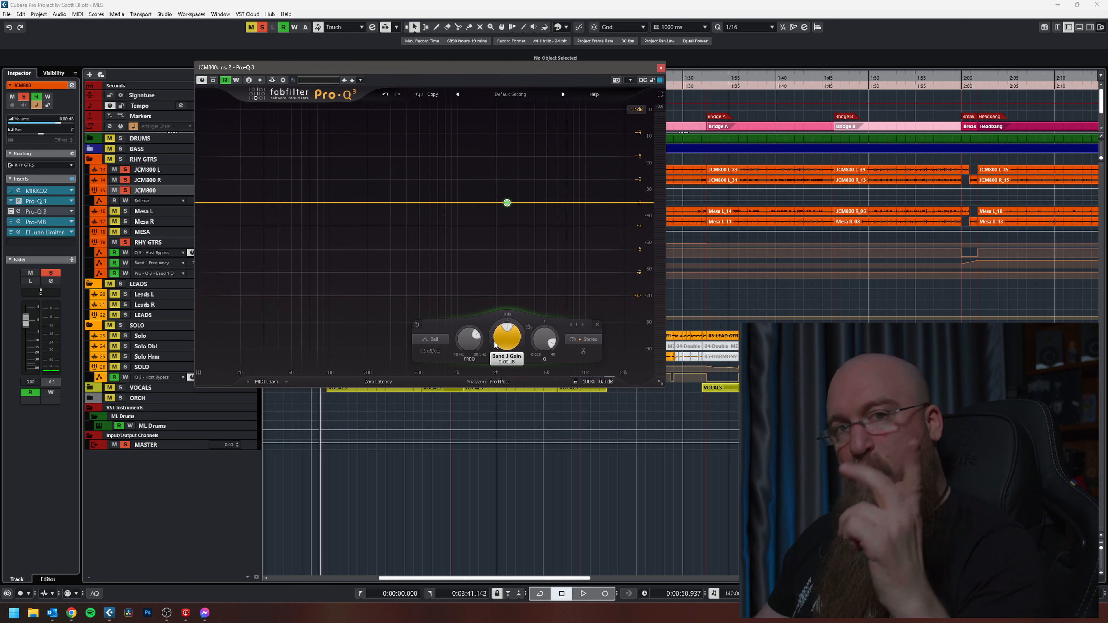
Step: Play the mix with no track soloed and lower the 2437 Hz band's gain to about -1.3 dB
left_click(125, 242)
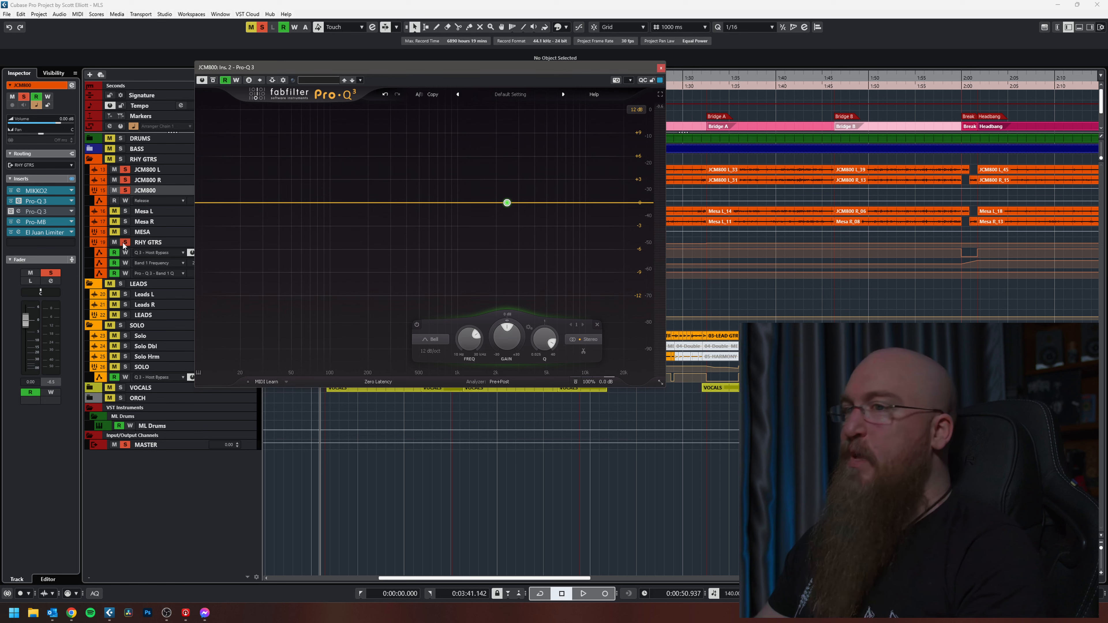
left_click_drag(506, 338, 450, 414)
key("space")
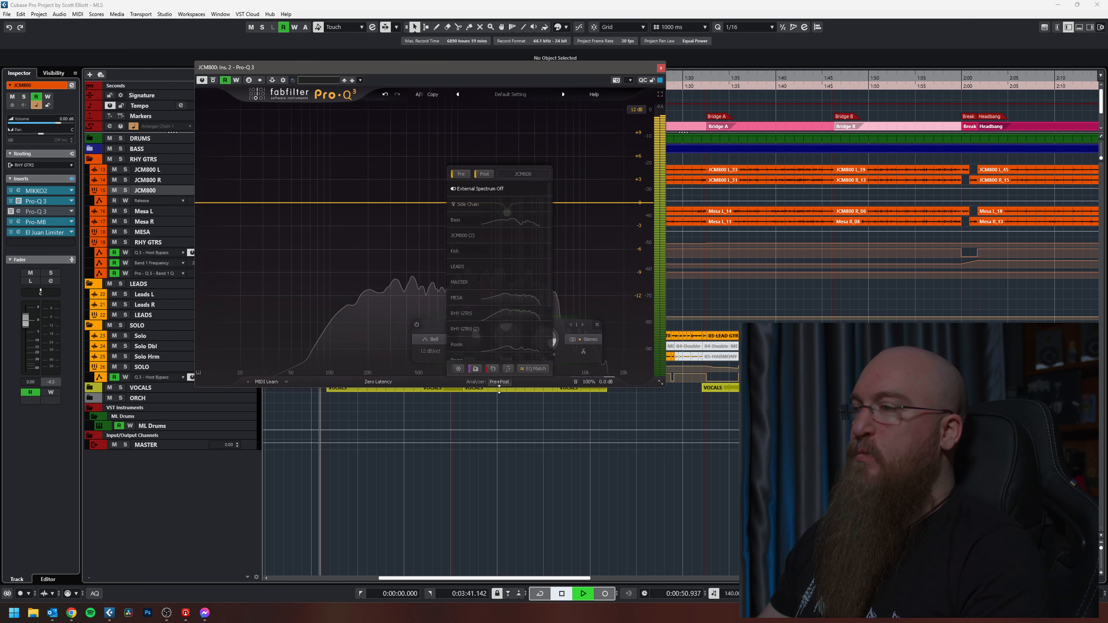
left_click_drag(515, 334, 463, 340)
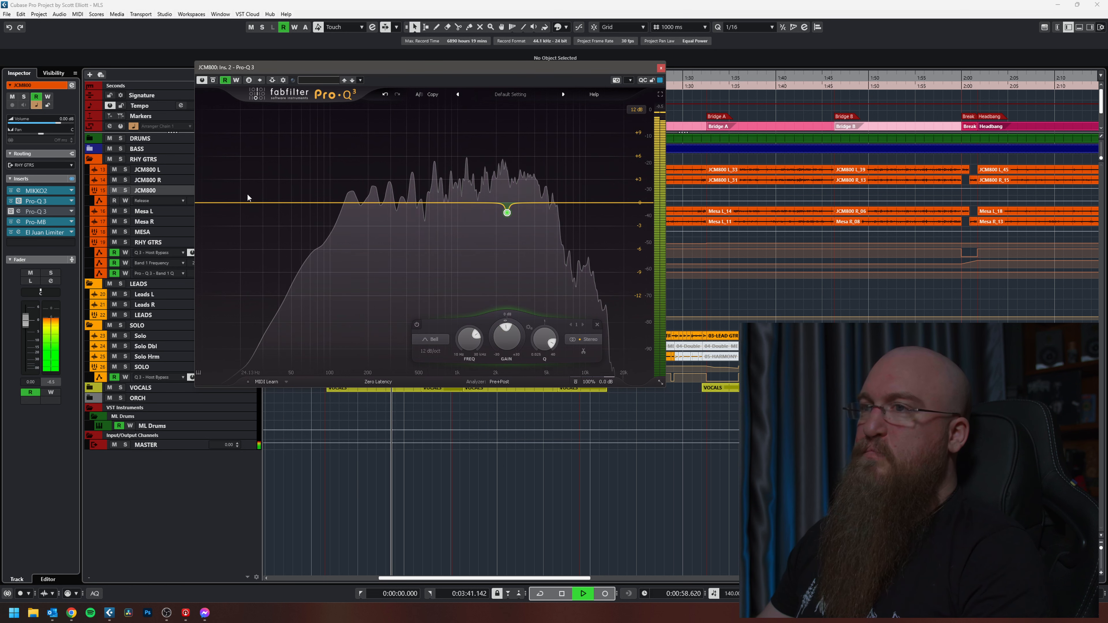
Step: Solo the JCM800 track and play it to compare the gentle 2437 Hz cut with the EQ bypassed
key("space")
left_click(125, 191)
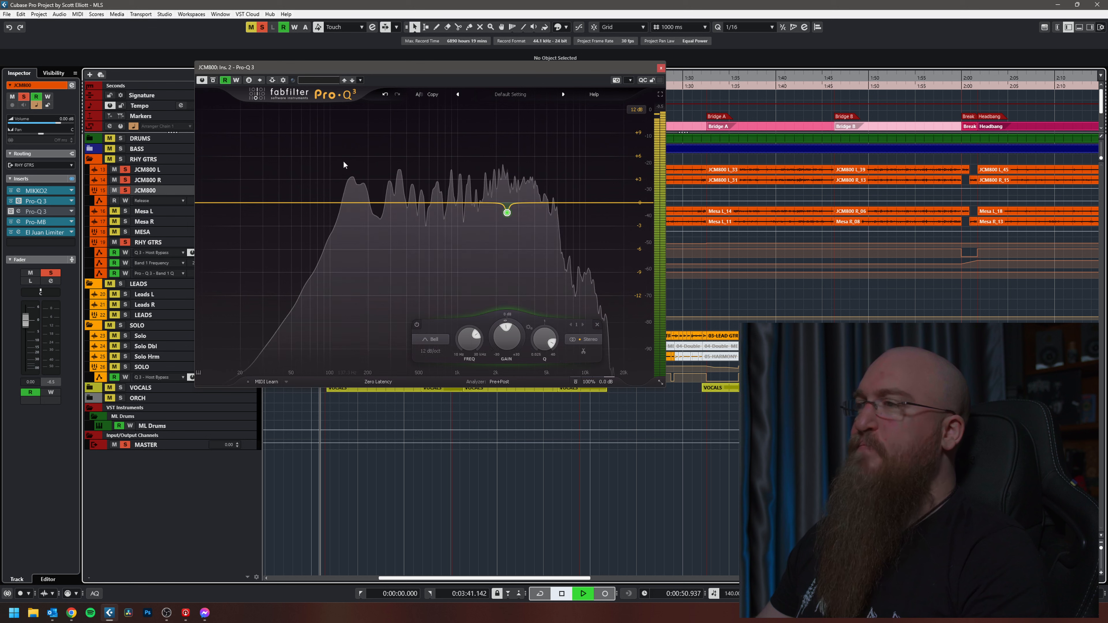
key("space")
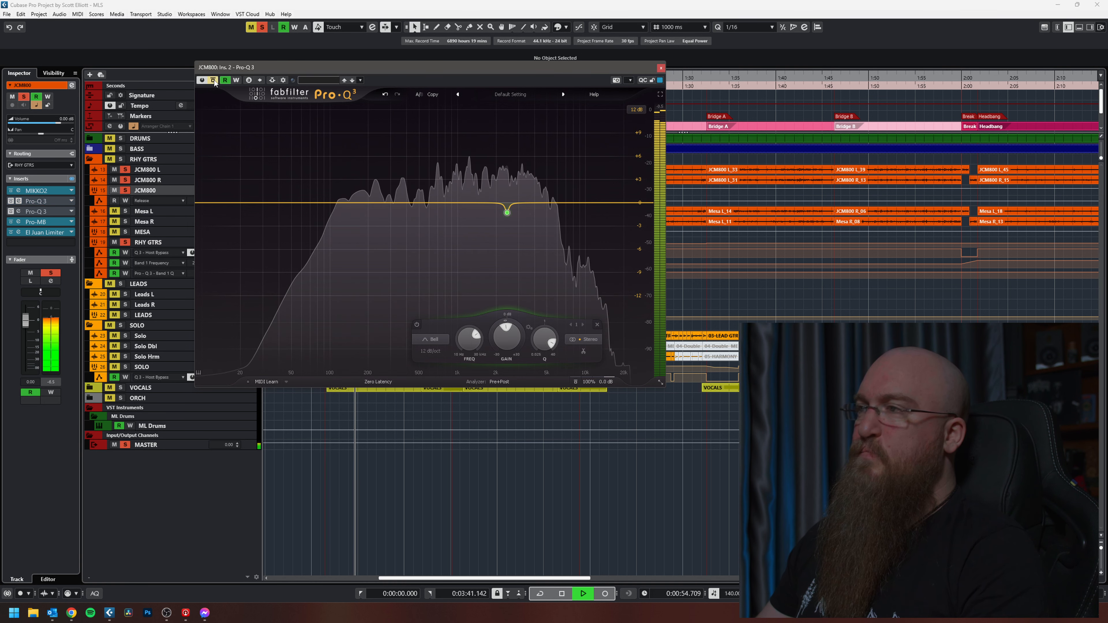
key("space")
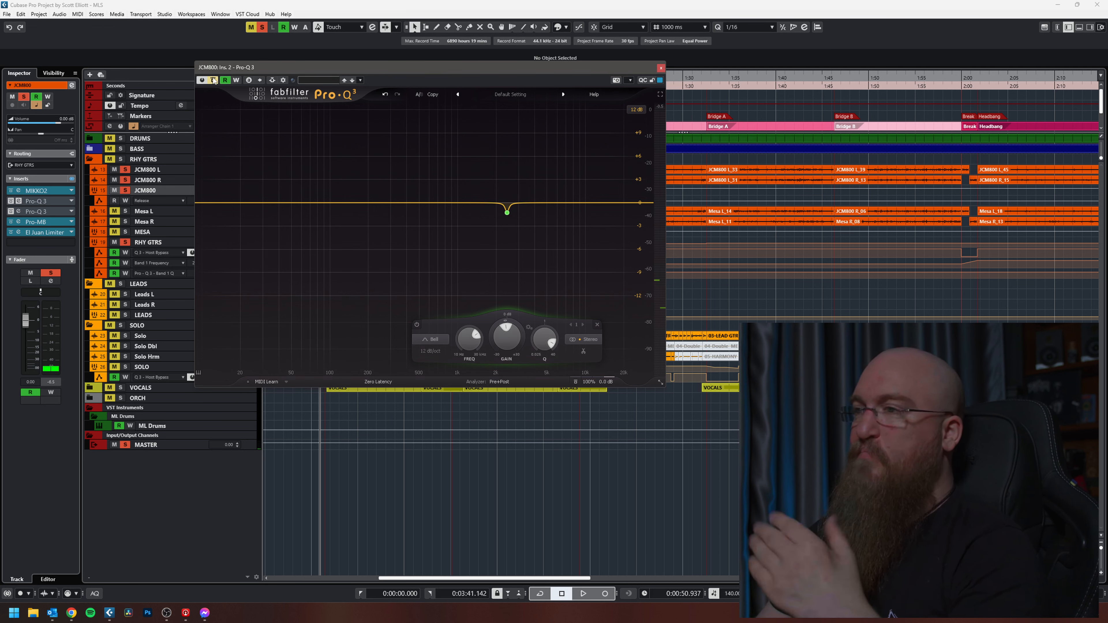
mouse_move(502, 183)
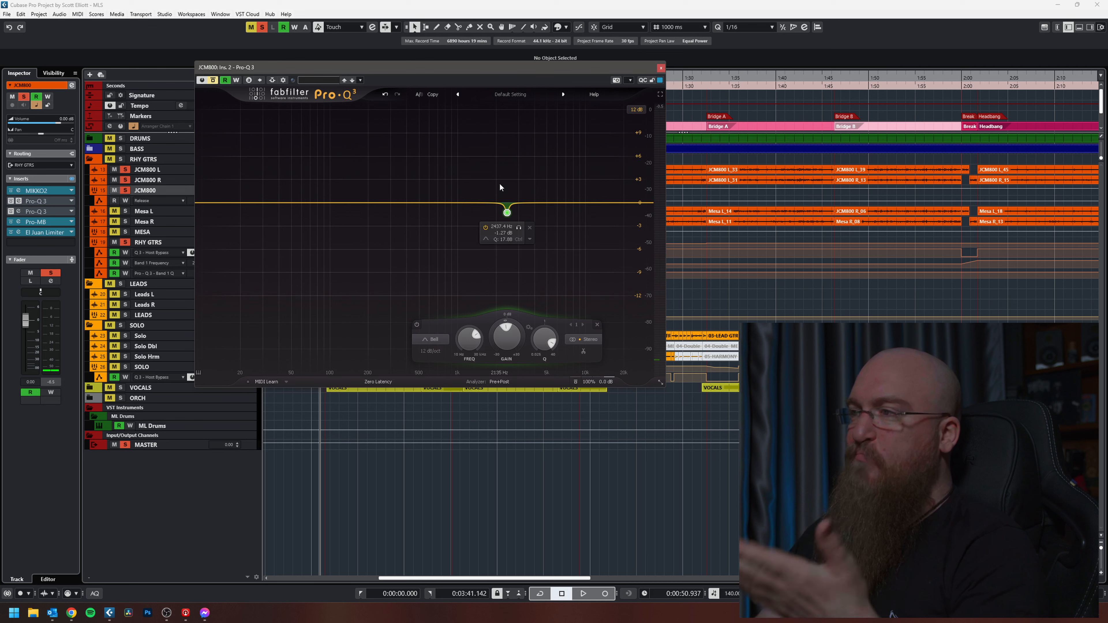
left_click_drag(489, 178, 561, 235)
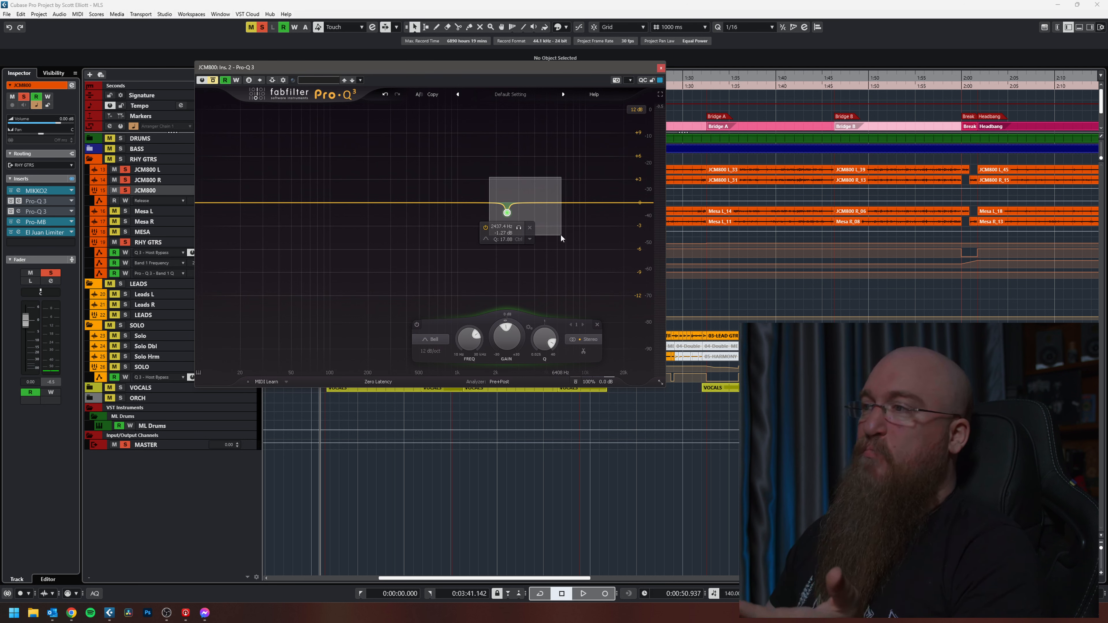
left_click_drag(560, 234, 528, 185)
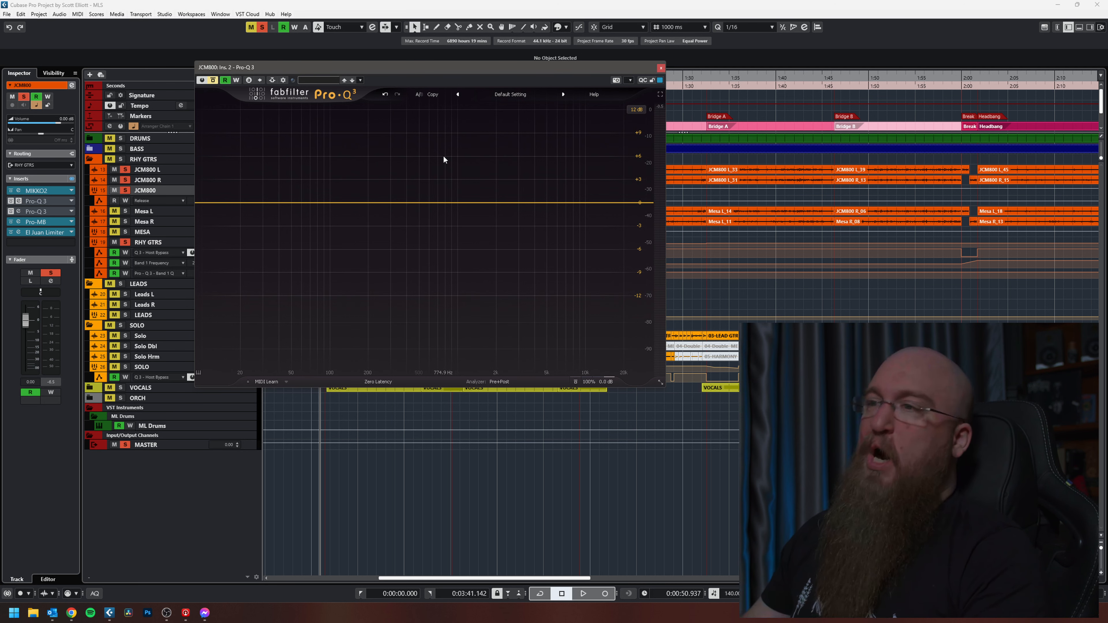
Step: Add a 24 dB/oct low cut just above 100 Hz and a high cut near 6 kHz to the empty JCM800 EQ
double_click(218, 202)
left_click_drag(217, 202, 322, 201)
double_click(629, 203)
left_click_drag(629, 203, 557, 204)
mouse_move(322, 202)
left_mouse_down()
mouse_move(351, 202)
mouse_move(334, 202)
left_mouse_up()
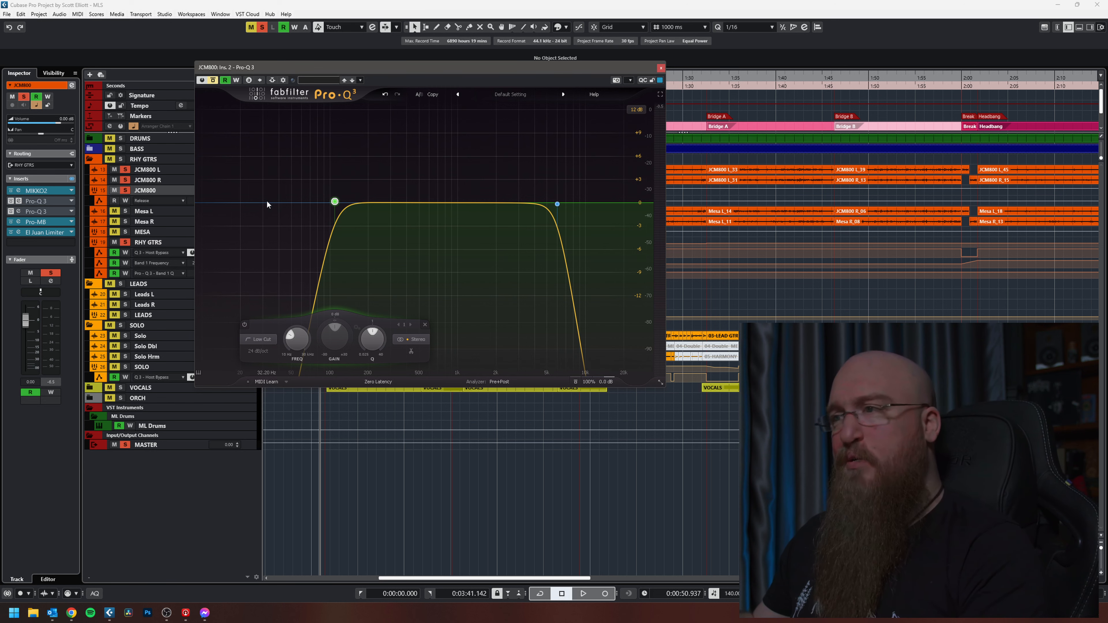
mouse_move(335, 202)
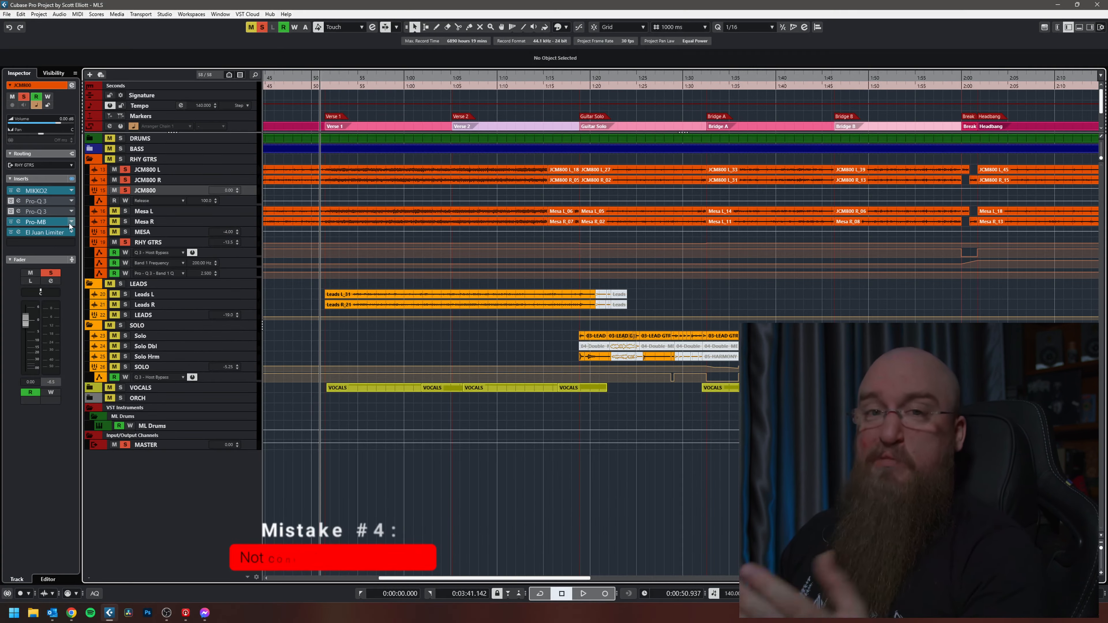
Step: Open the JCM800 track's Pro-MB and play the track to examine how its low-end band compresses the palm mutes
left_click(48, 222)
left_click_drag(433, 98, 348, 82)
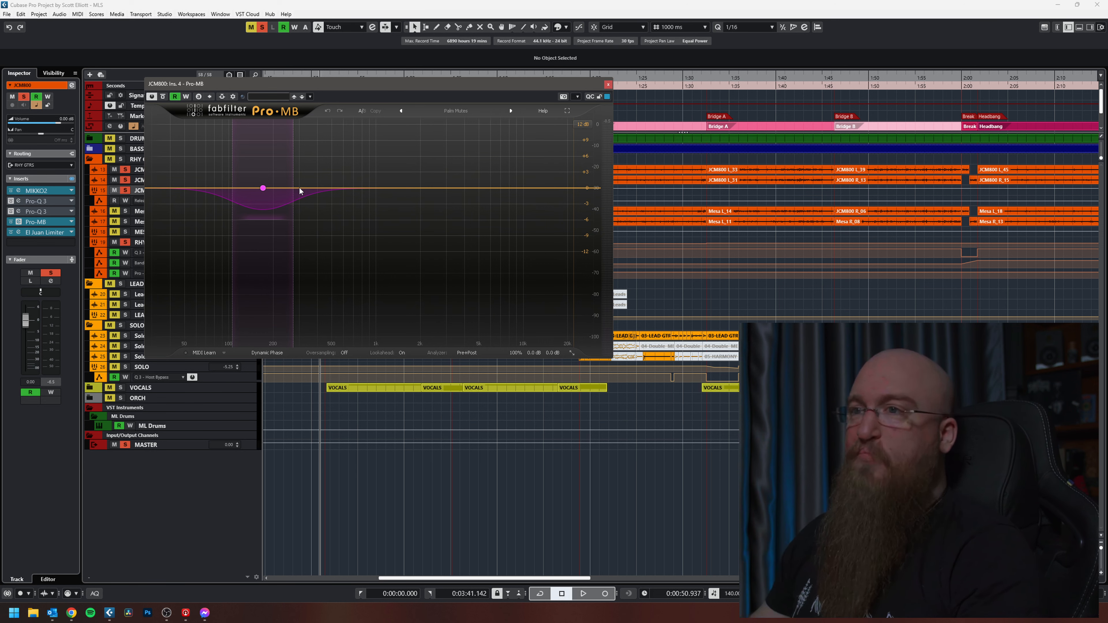
key("space")
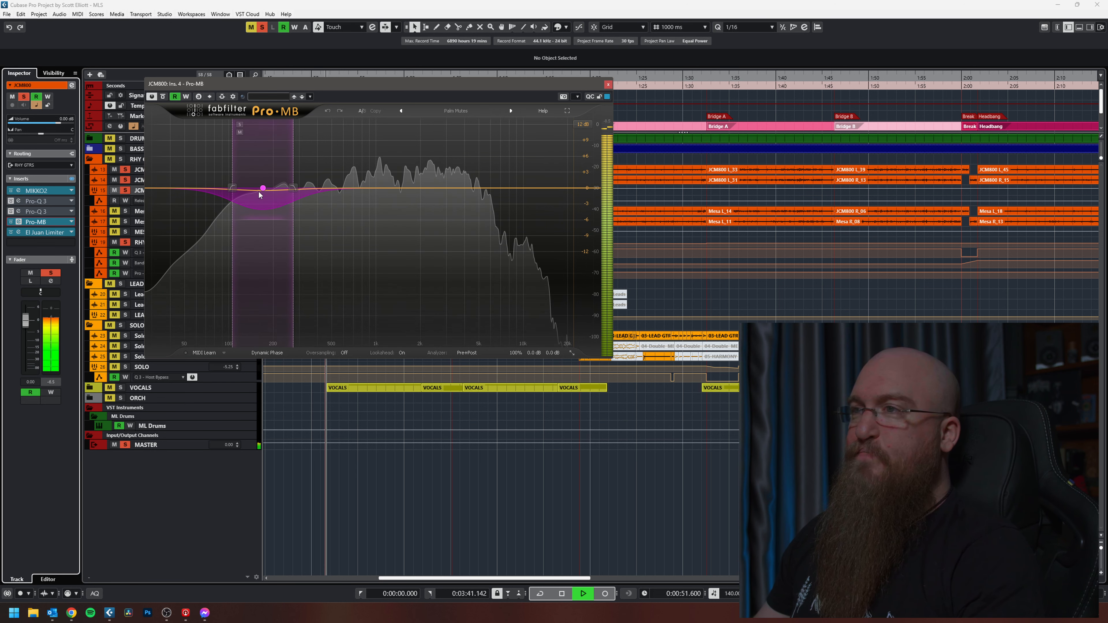
key("space")
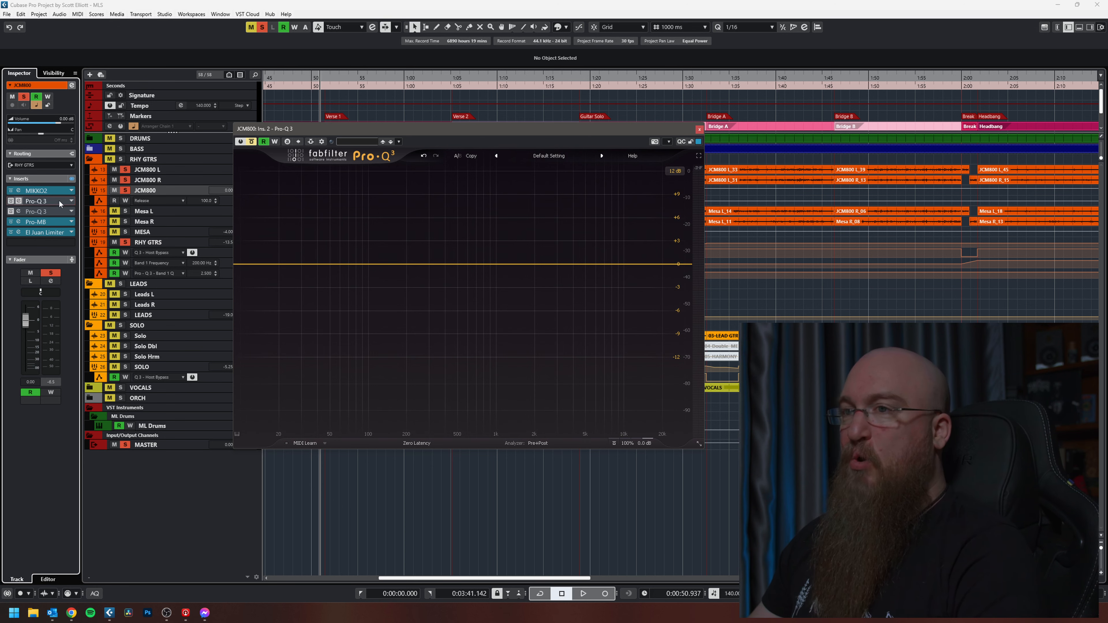
Step: Play the soloed JCM800 track through the empty Pro-Q 3 in insert 2 to hear it without EQ
left_click_drag(440, 130, 492, 187)
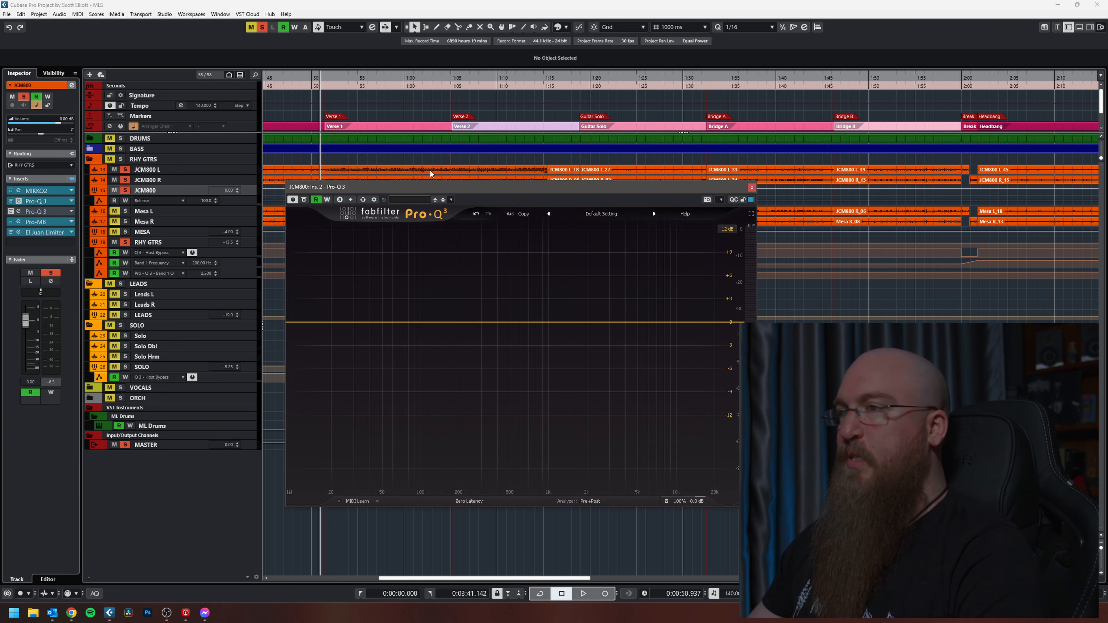
key("space")
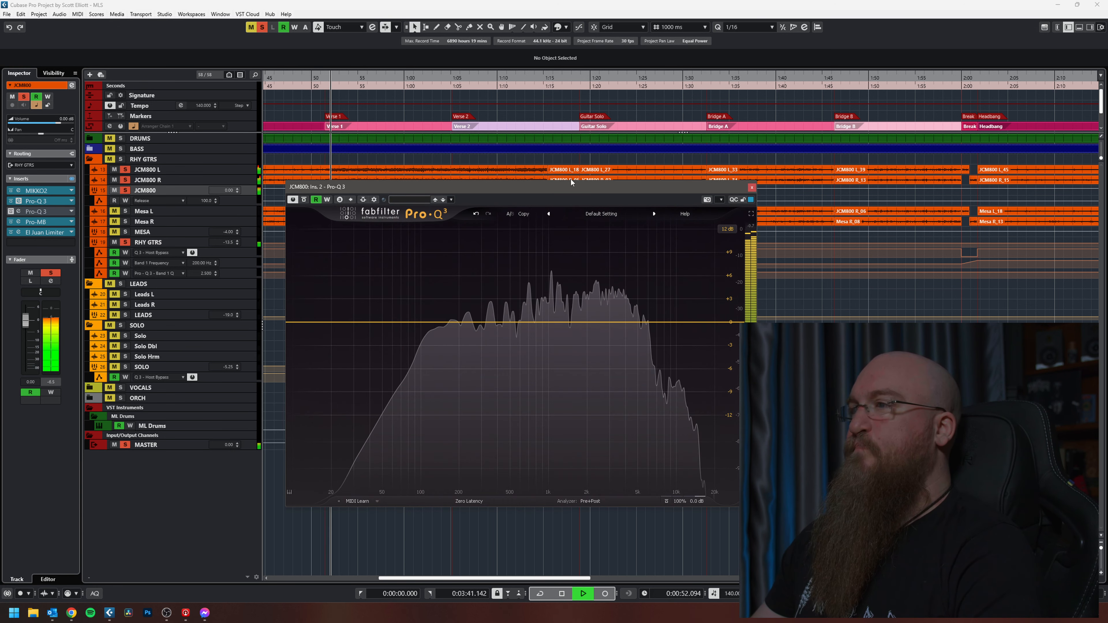
left_click_drag(572, 193, 500, 153)
key("space")
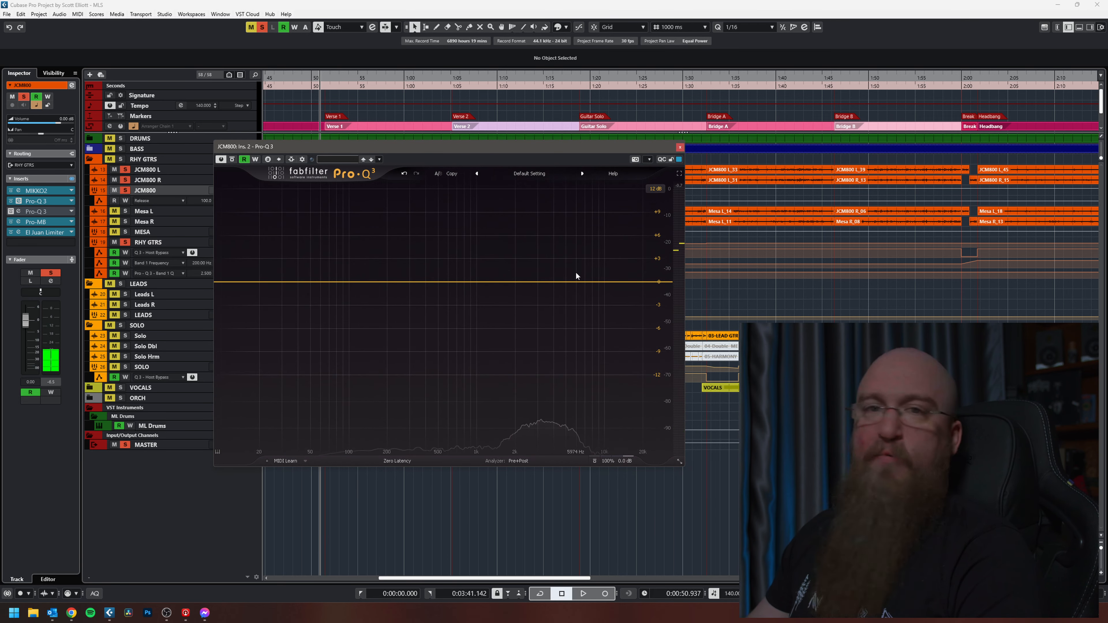
Step: Add a bell cut of about -2.3 dB near 2.9 kHz with Q 1 to the empty EQ and audition it soloed and unsoloed
key("space")
mouse_move(523, 283)
left_mouse_down()
mouse_move(534, 318)
mouse_move(536, 300)
left_mouse_up()
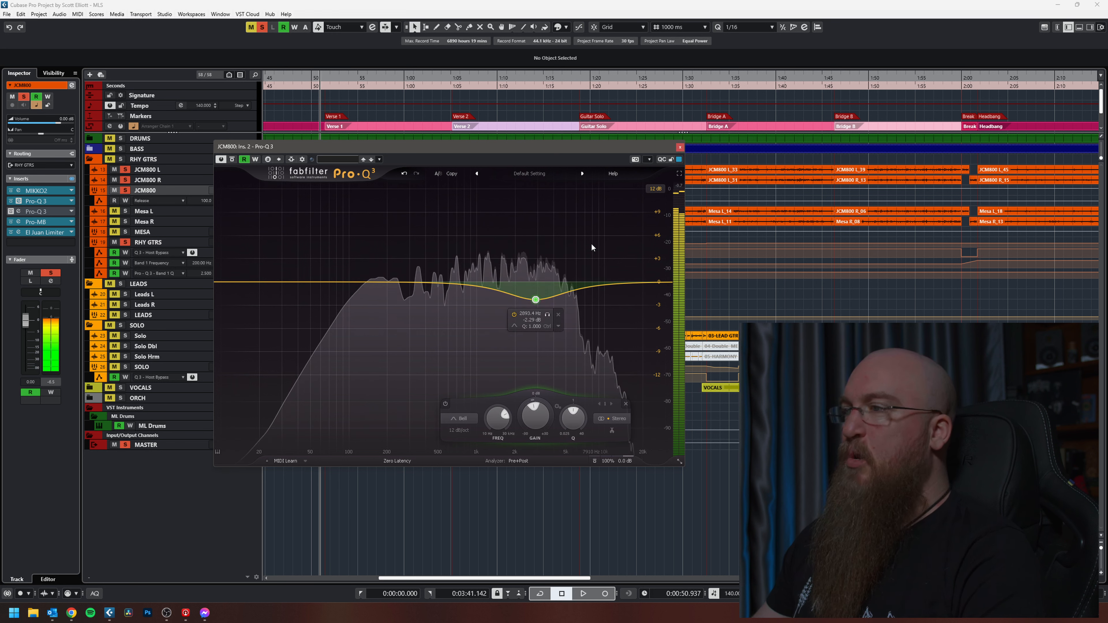
key("space")
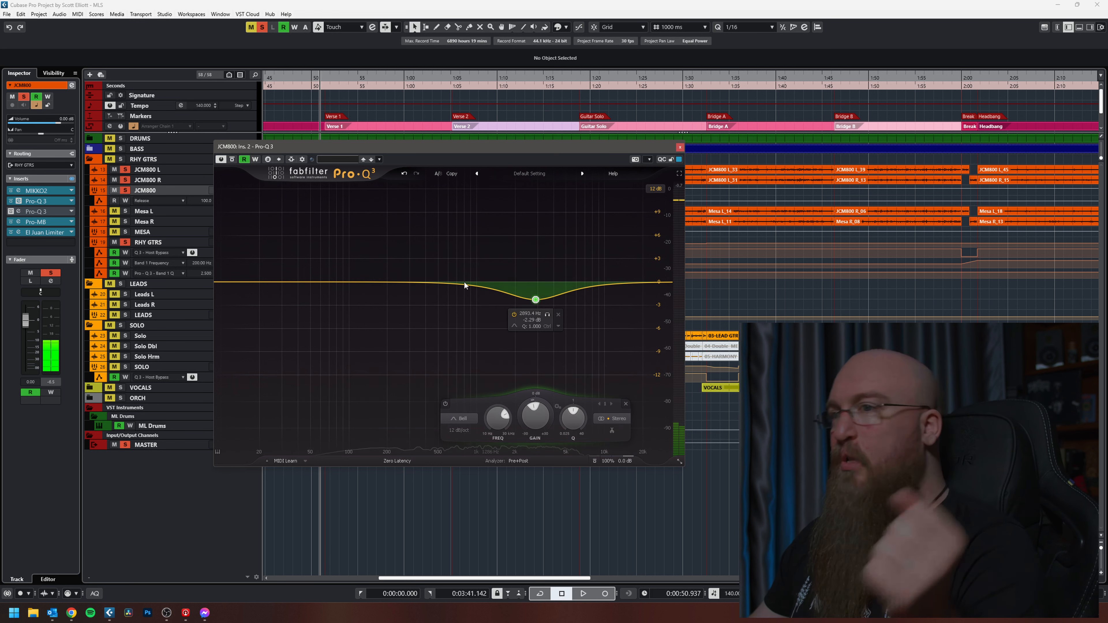
key("space")
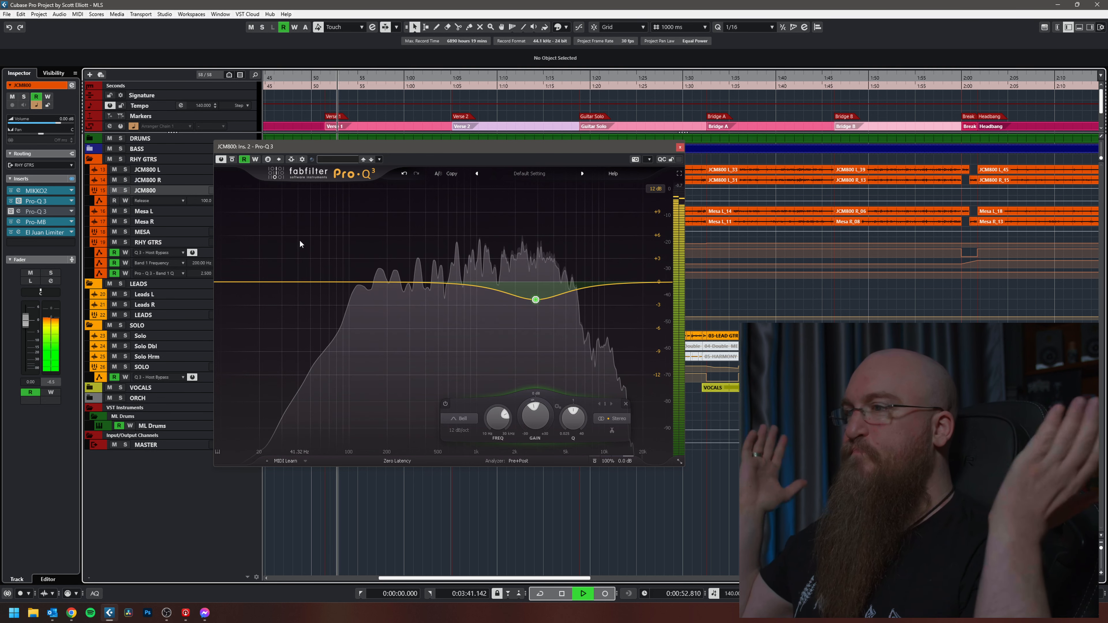
key("space")
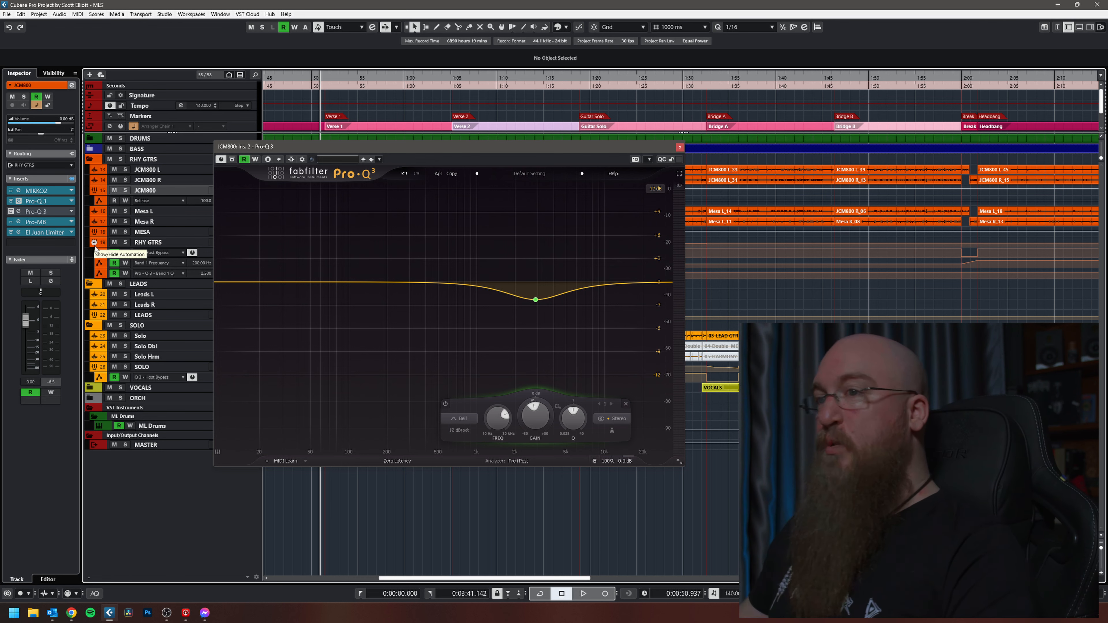
Step: Delete the 2.9 kHz cut during playback of the full mix to compare the guitars without it
key("space")
mouse_move(526, 299)
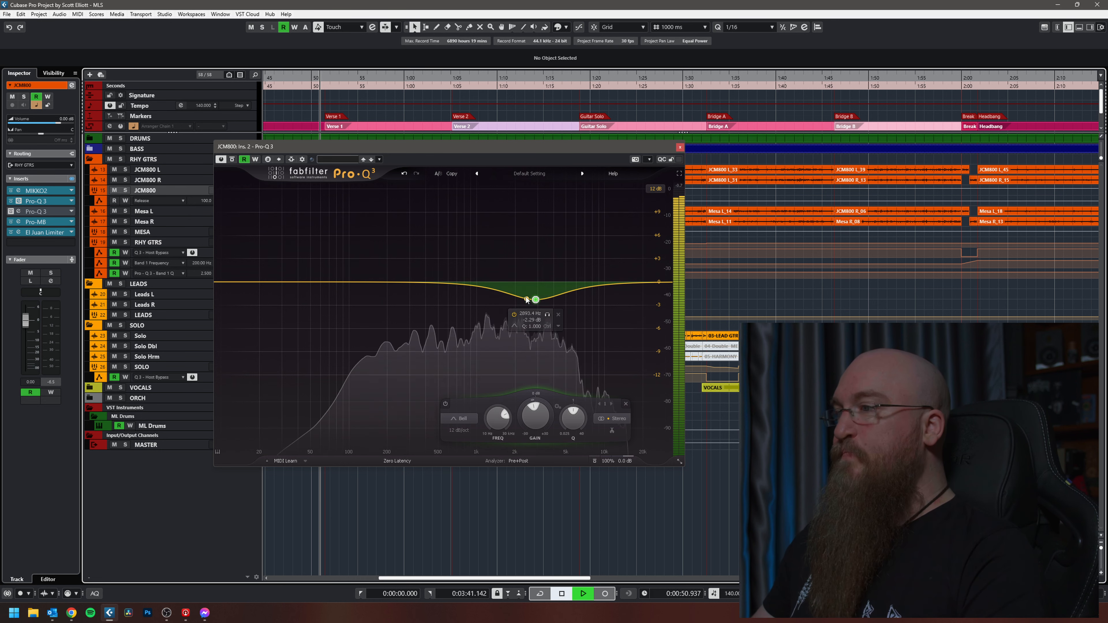
right_click(535, 299)
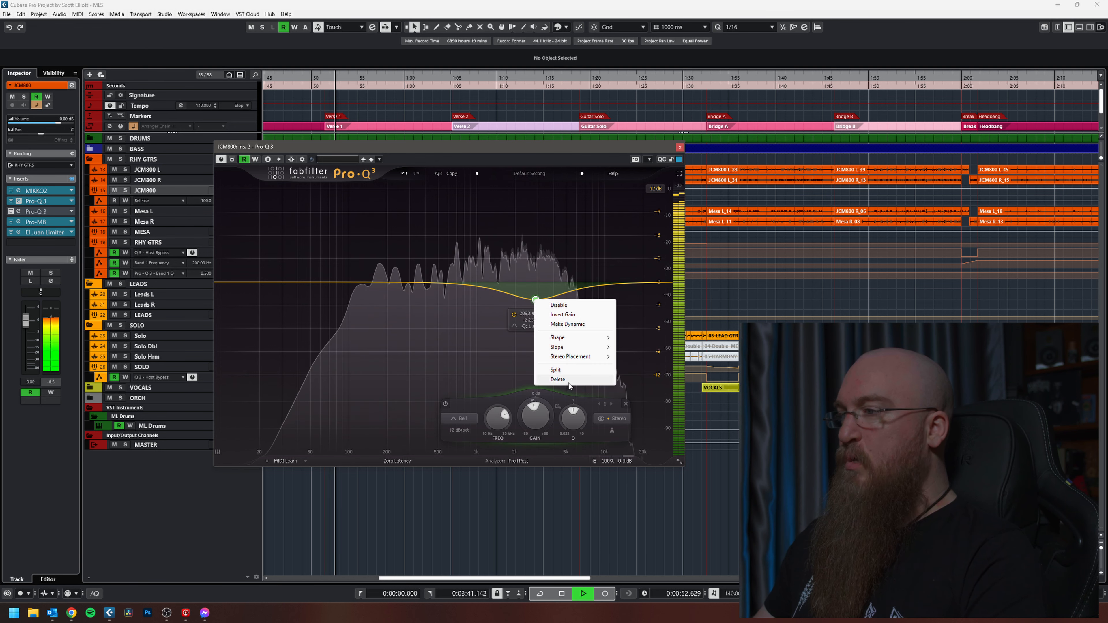
left_click(557, 379)
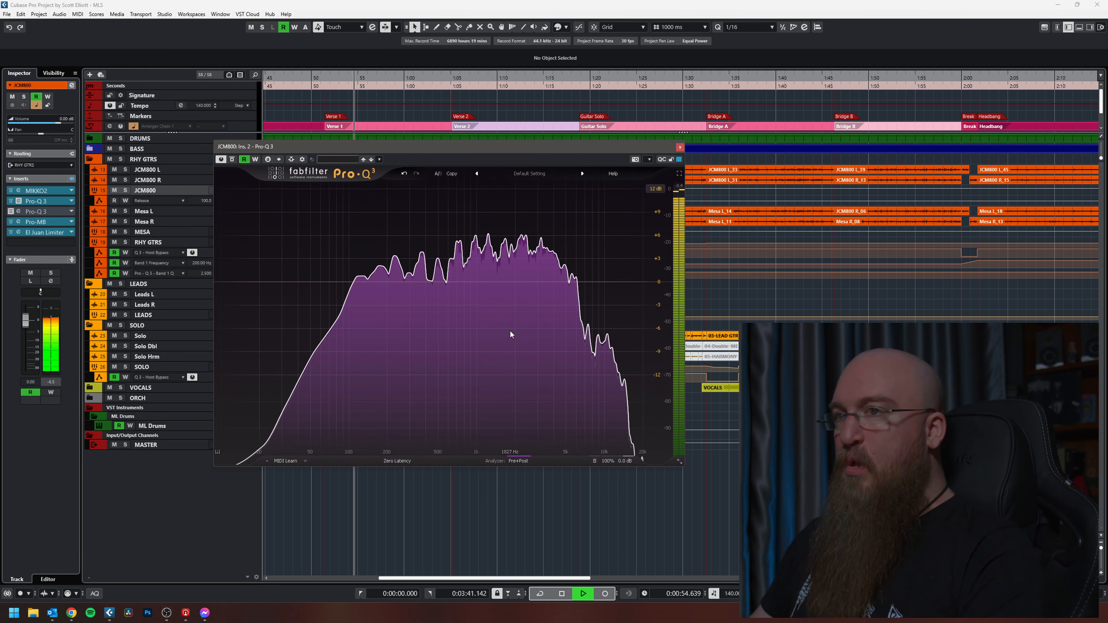
key("space")
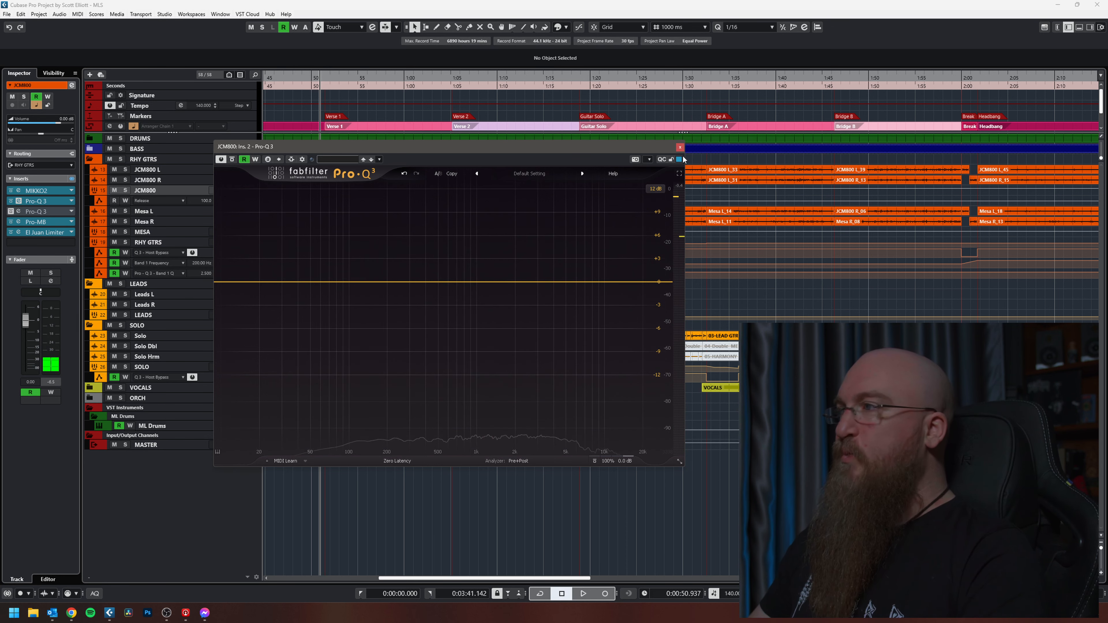
Step: Remove the empty Pro-Q 3 from the JCM800 track's second insert slot and reactivate the original Pro-Q 3 in the third
left_click(679, 147)
left_click_drag(66, 202, 79, 205)
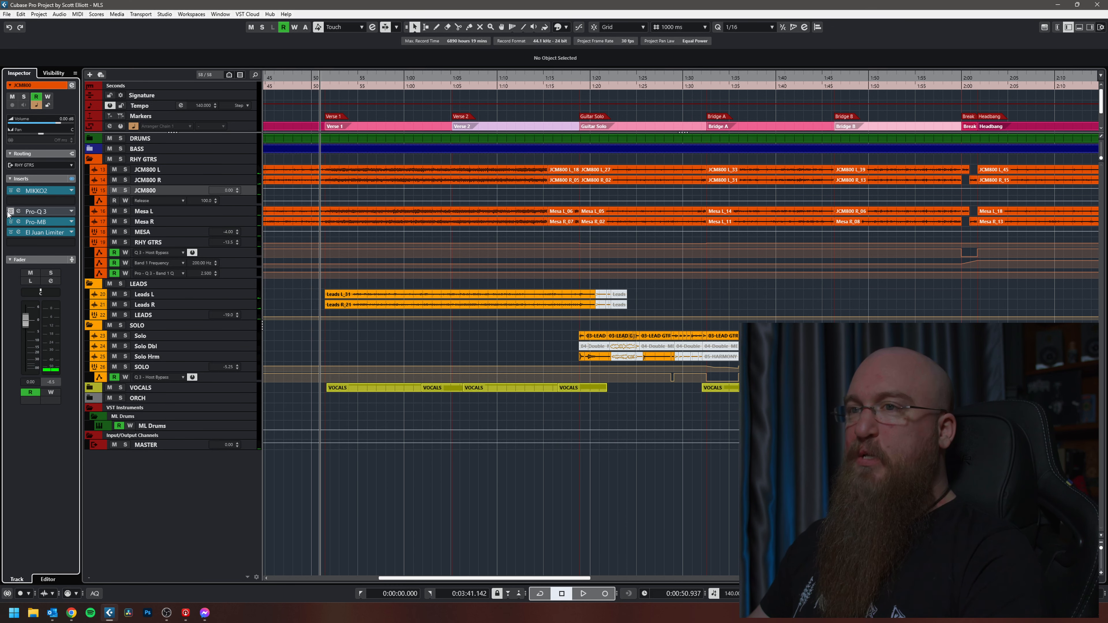
left_click(40, 211)
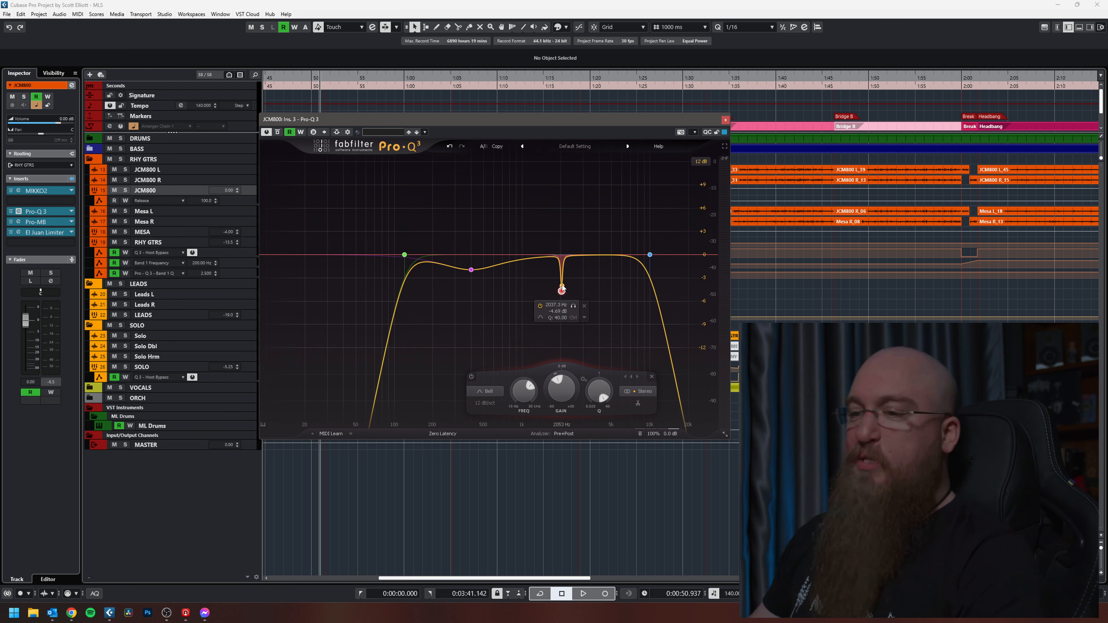
Step: Switch to Chrome and look through the Metal Guitar Tone Workshop product page, including its customer reviews
left_click(71, 613)
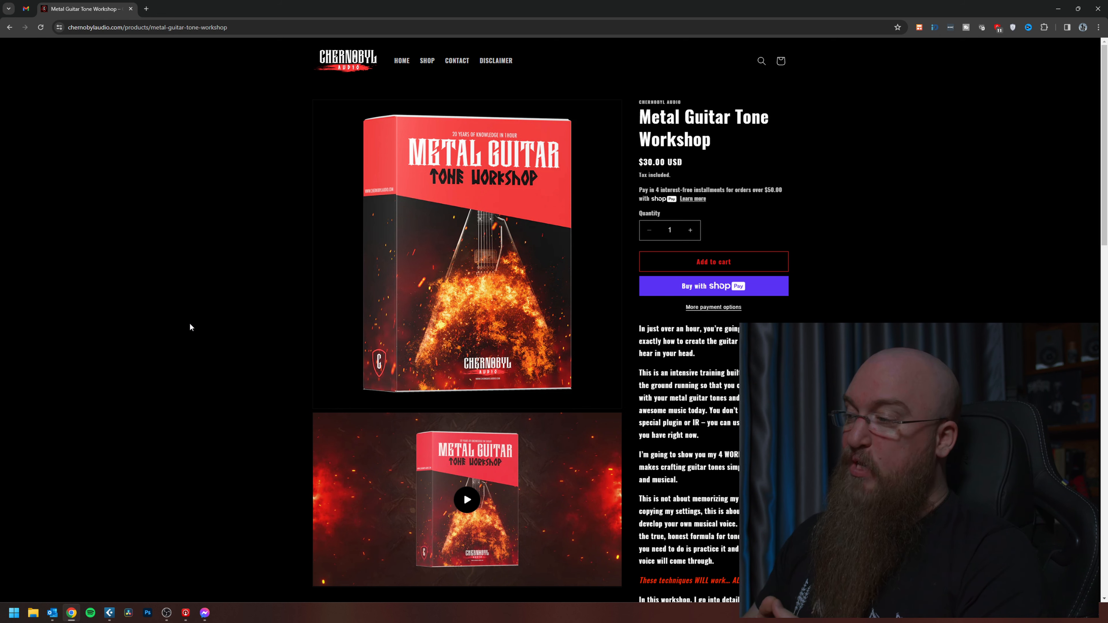
scroll(190, 323, "down", 10)
scroll(199, 353, "down", 4)
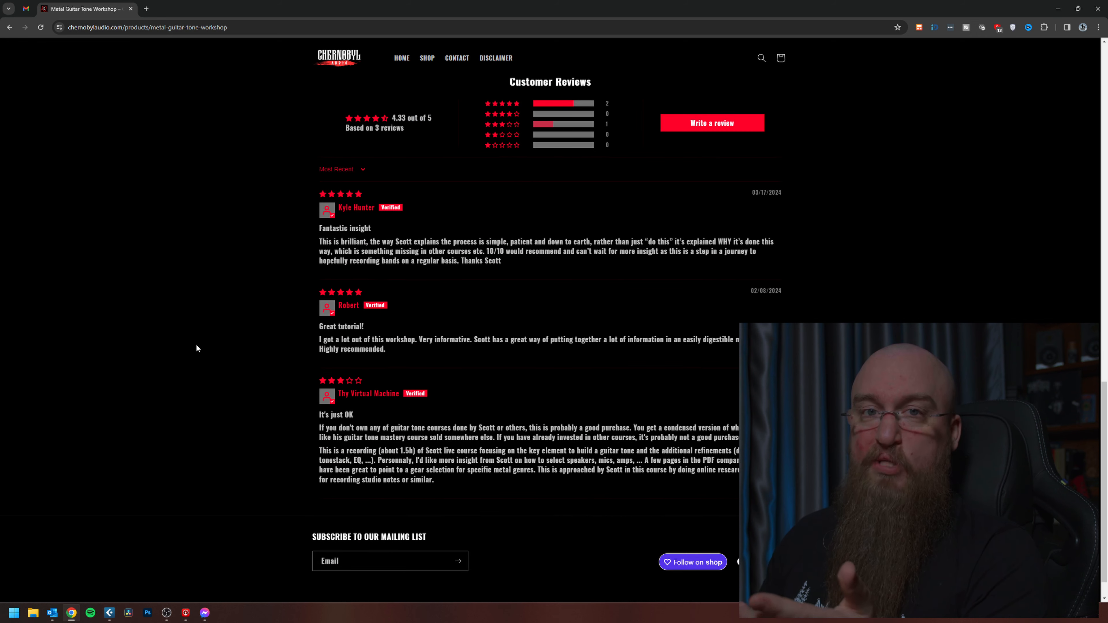
scroll(196, 345, "up", 14)
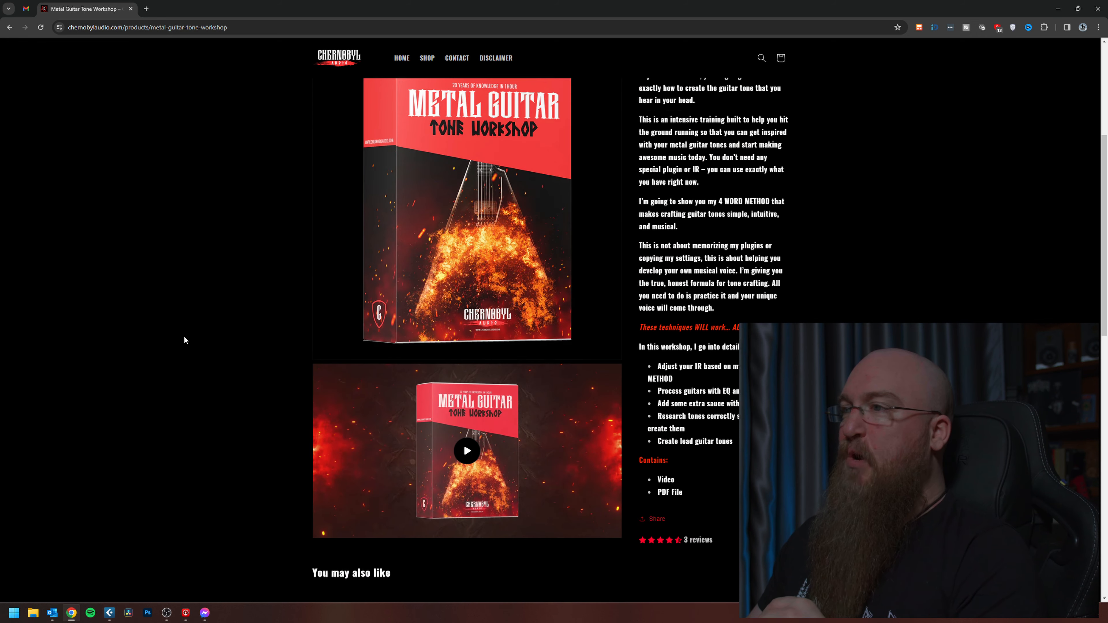